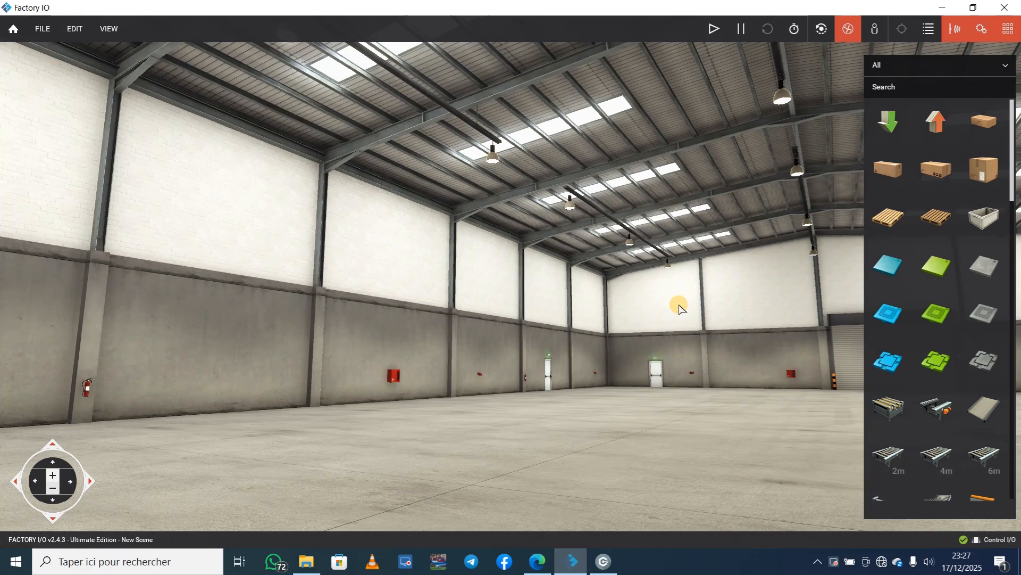
Step: Place a Belt Conveyor (6m) on the empty factory floor in front of the roller door
right_click_drag(680, 307, 509, 284)
scroll(915, 343, "down", 1)
scroll(921, 341, "down", 4)
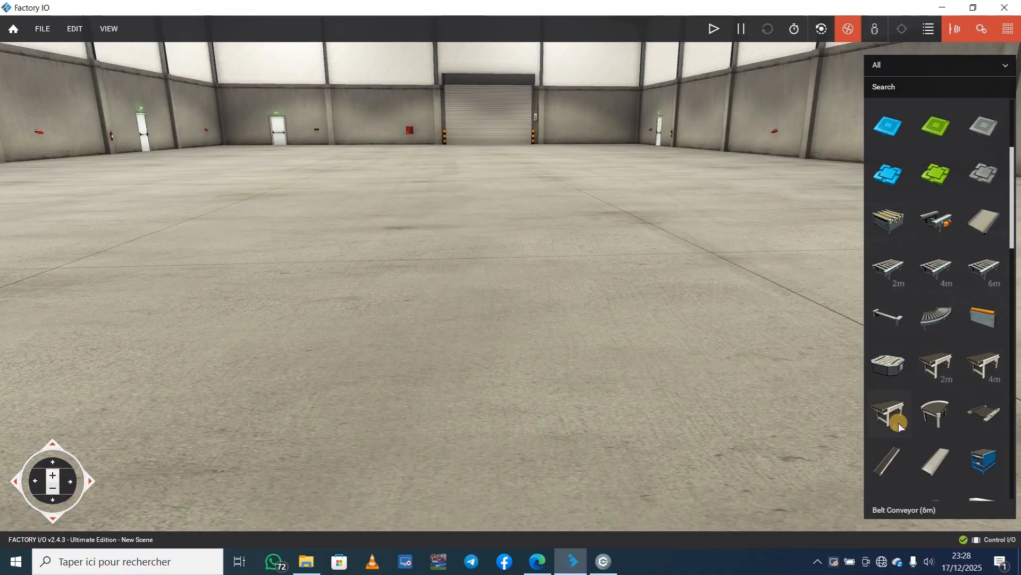
left_click_drag(899, 423, 659, 394)
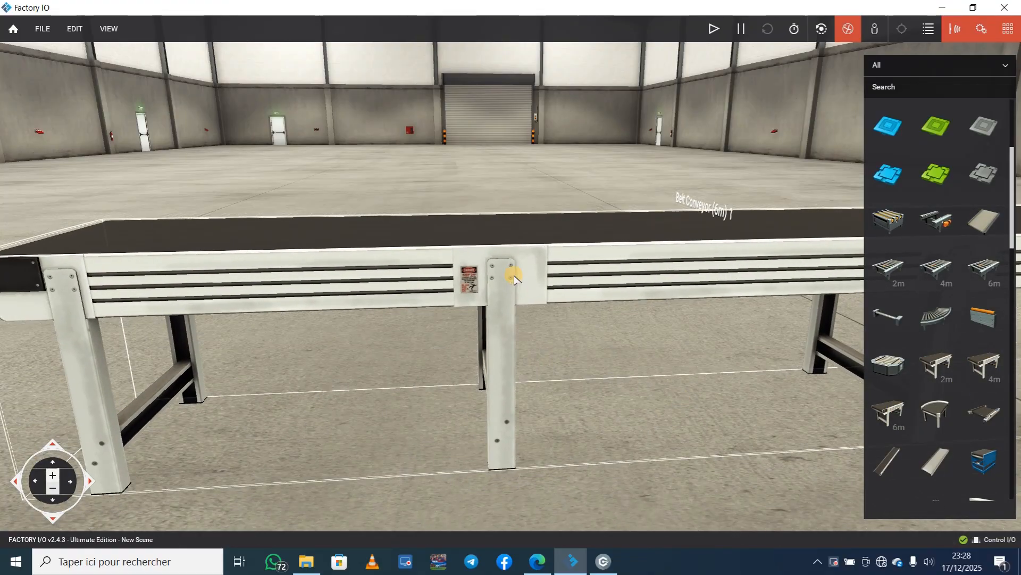
scroll(528, 304, "up", 4)
scroll(529, 305, "down", 6)
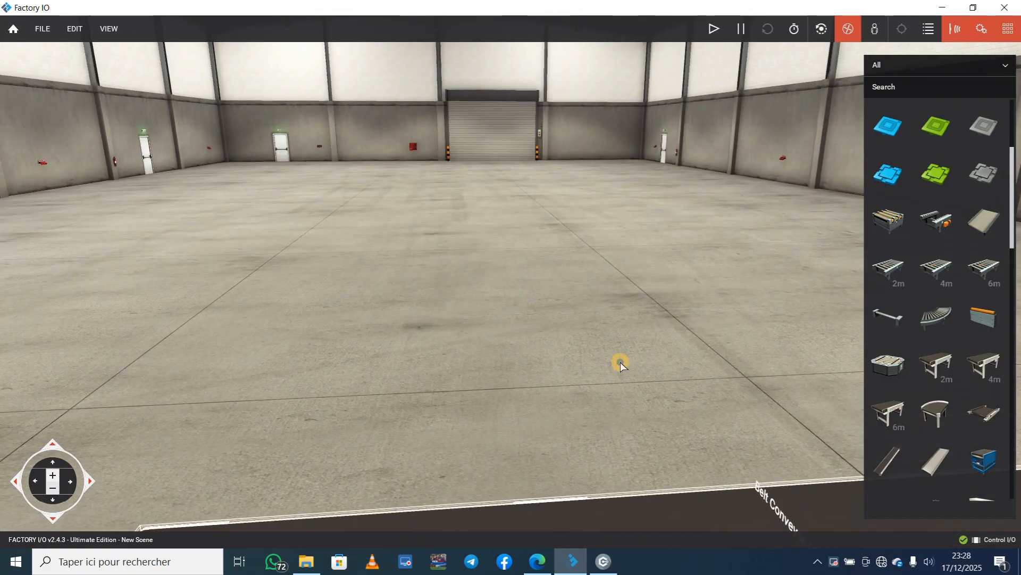
scroll(611, 328, "down", 3)
scroll(654, 426, "down", 2)
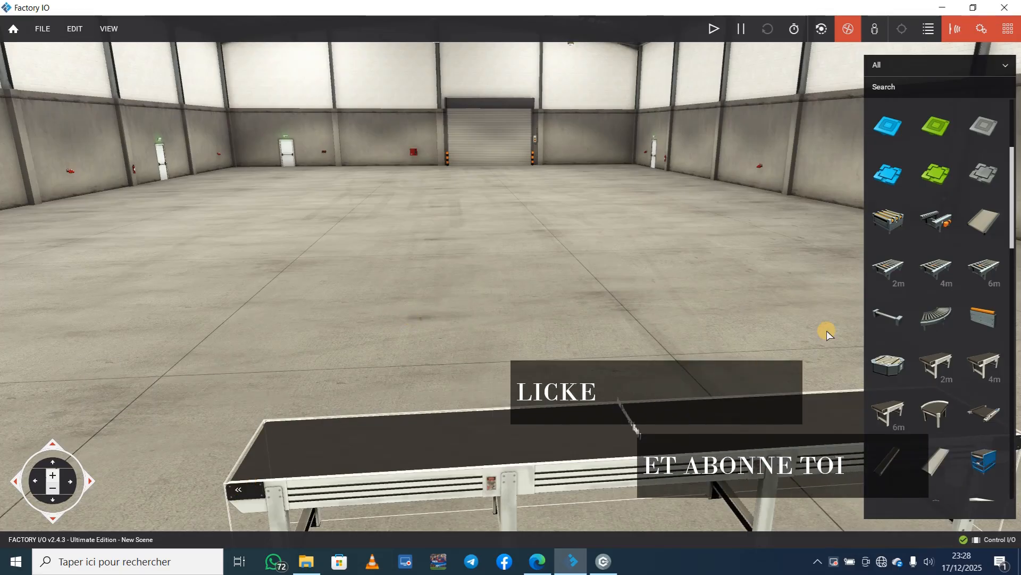
scroll(691, 298, "down", 5)
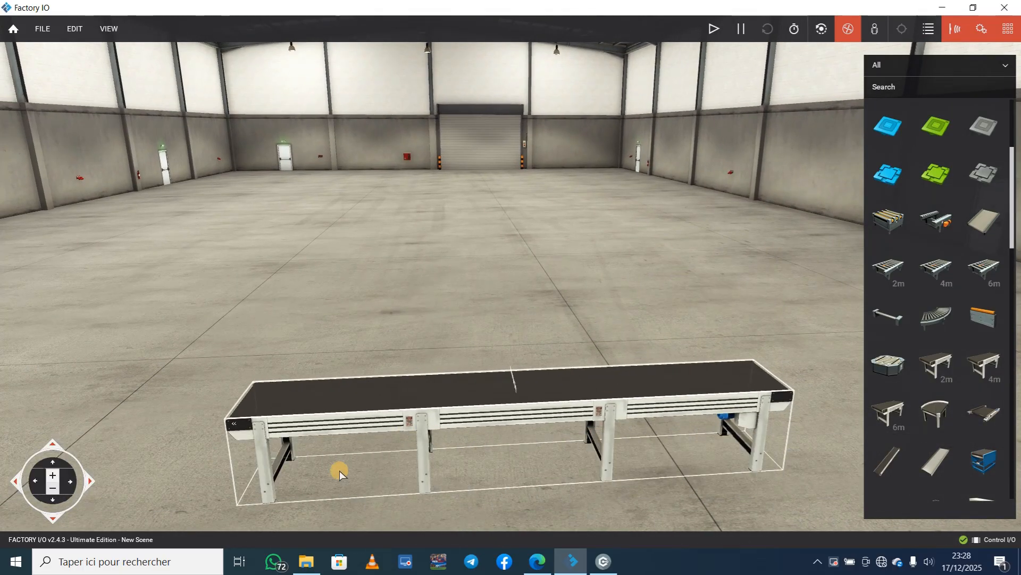
scroll(418, 425, "down", 2)
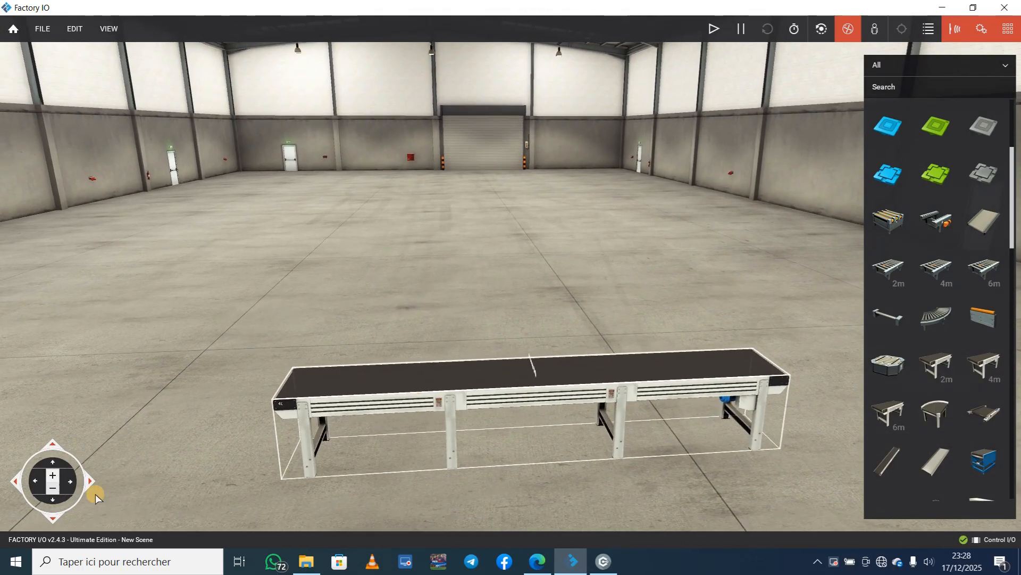
Step: Explore the camera navigation controls around the conveyor and check the display option for Camera Navigation
left_click(52, 447)
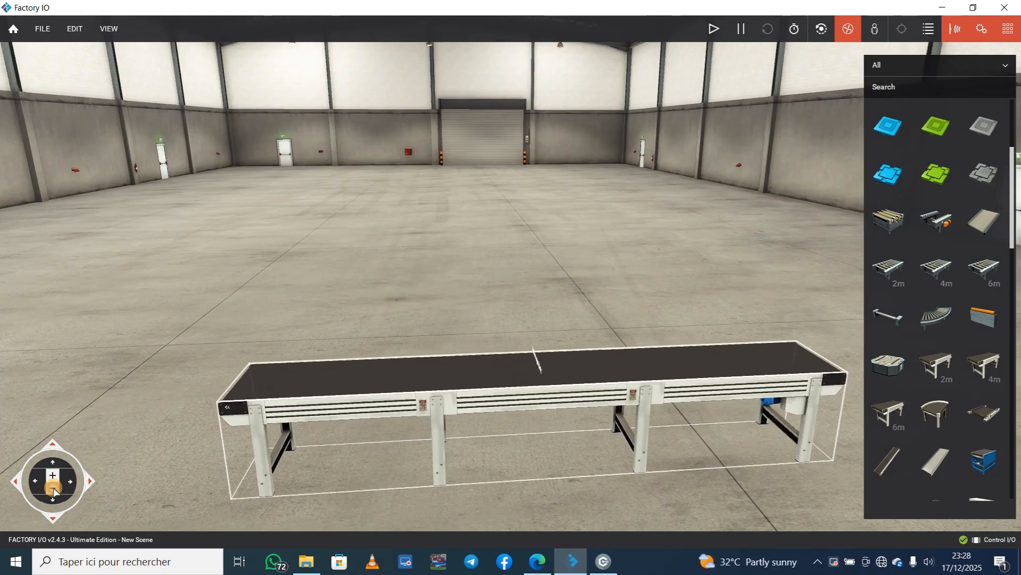
left_click(52, 448)
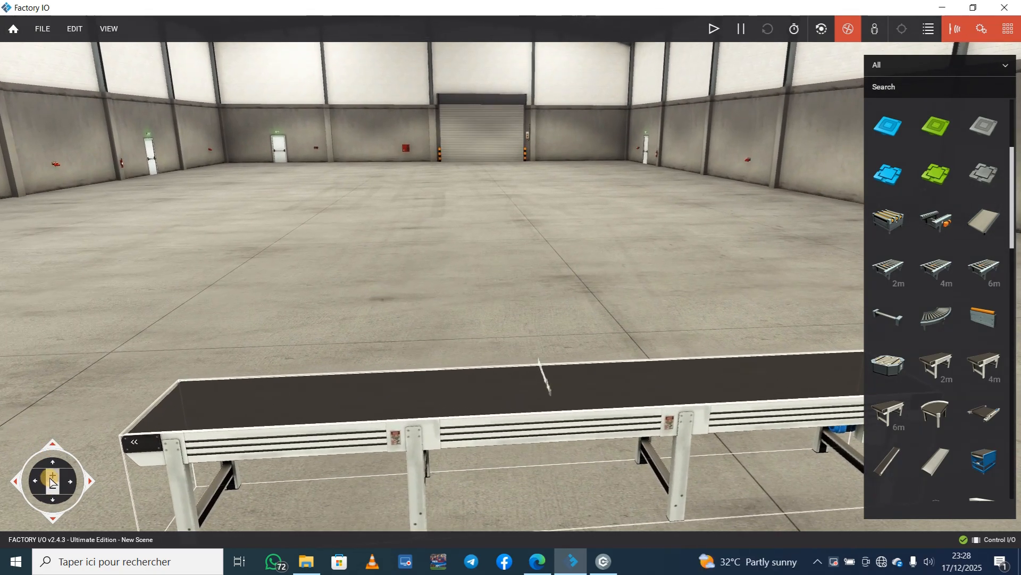
left_click(49, 501)
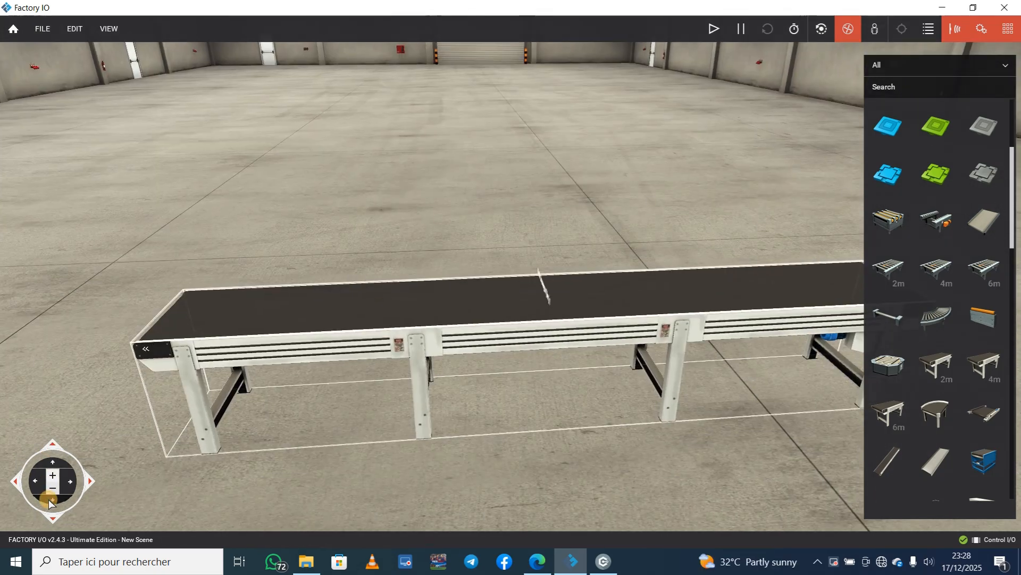
left_click(53, 446)
left_click(52, 445)
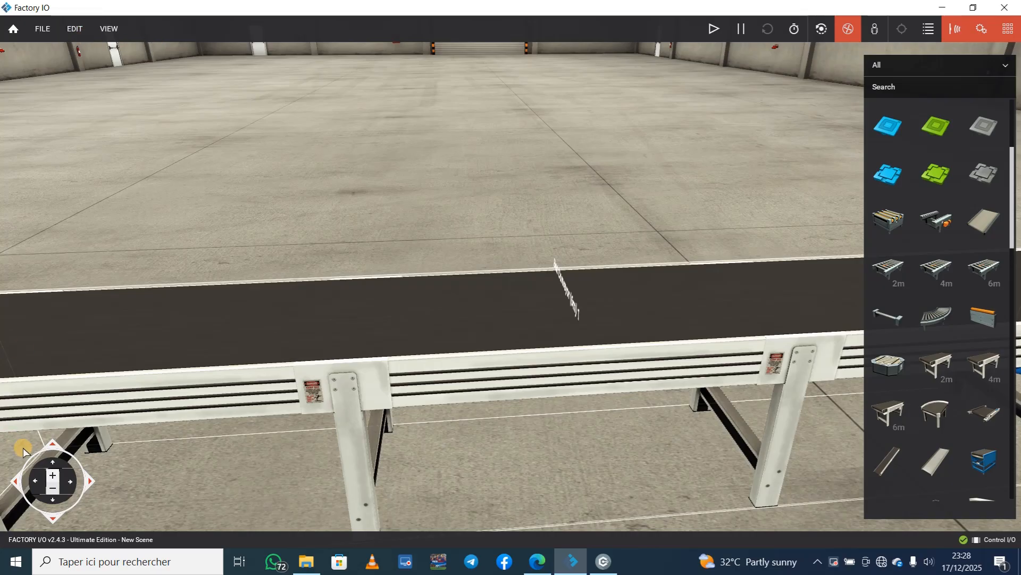
left_click(76, 30)
left_click(107, 30)
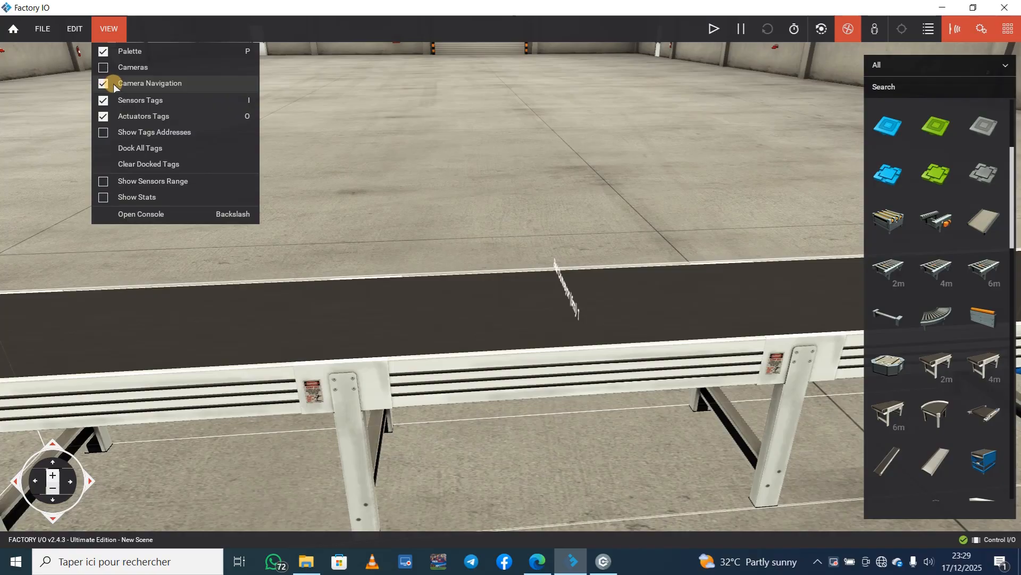
left_click(216, 260)
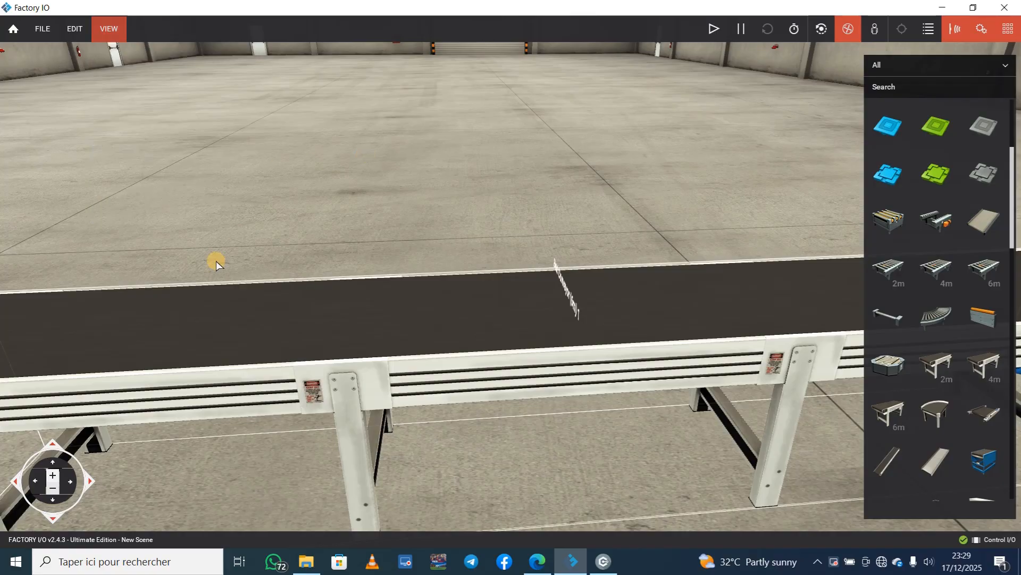
left_click(11, 480)
left_click(87, 482)
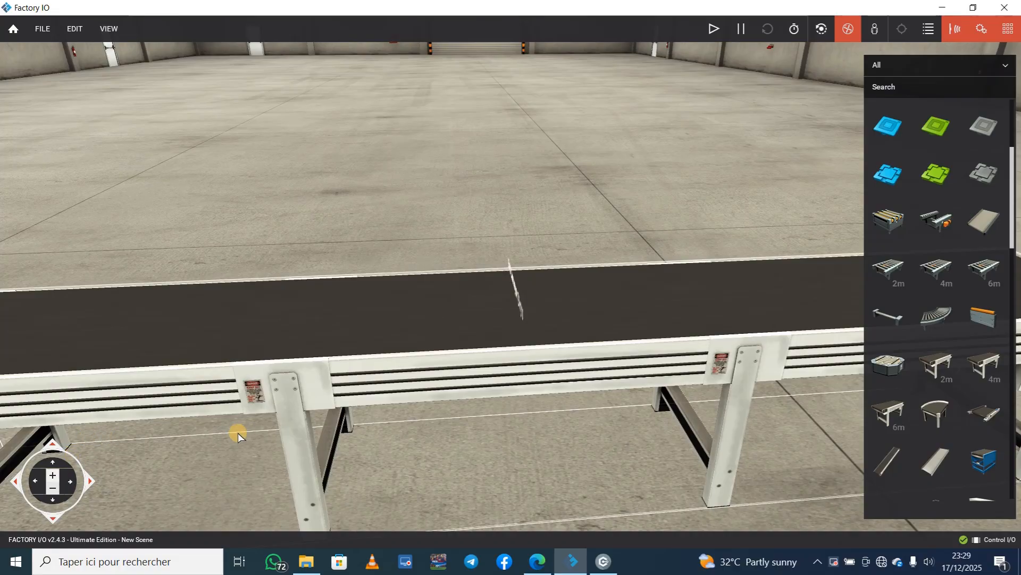
left_click(54, 462)
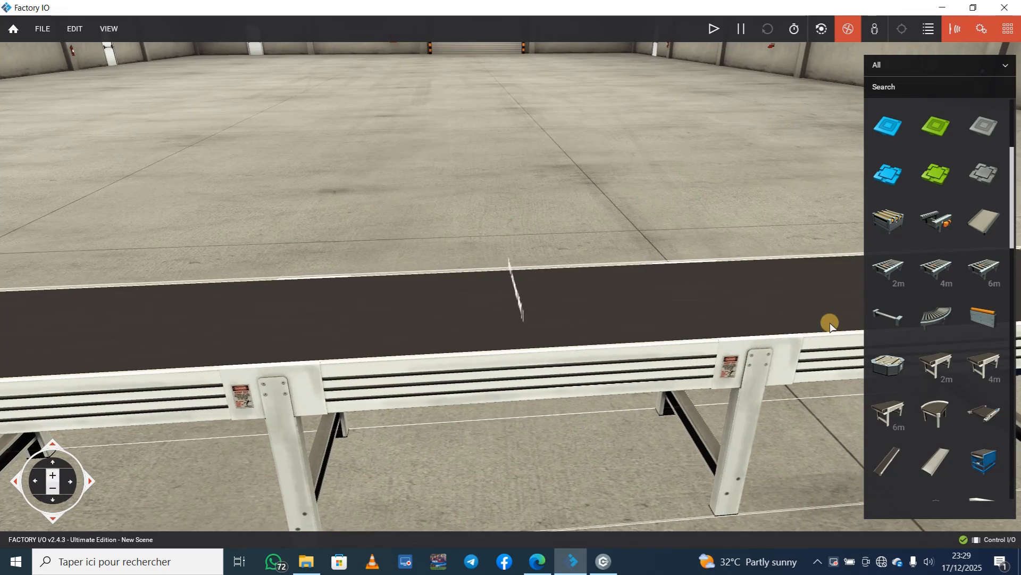
Step: Add a Start Button to the scene and mount it on the conveyor's front side rail
scroll(936, 321, "down", 5)
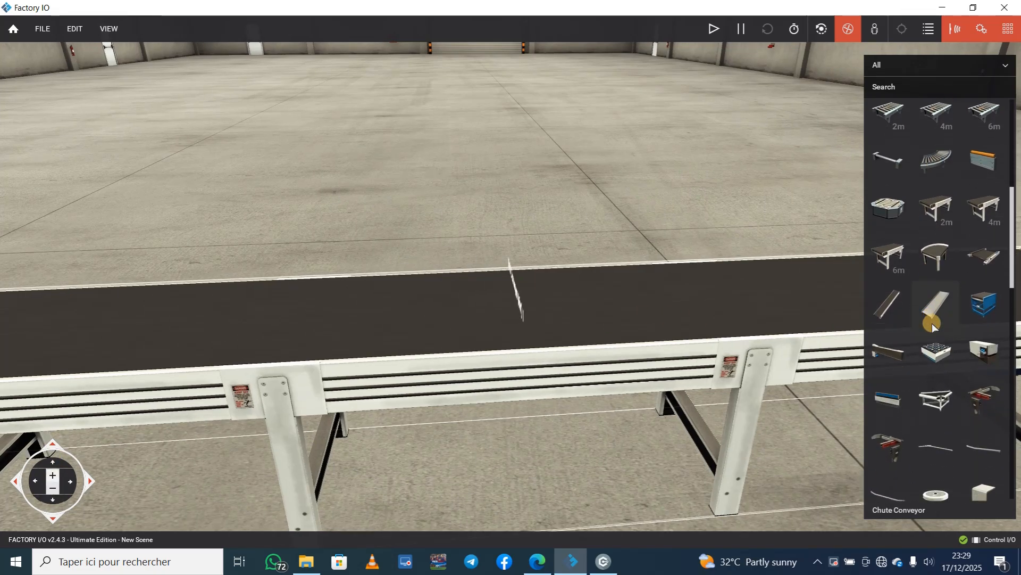
scroll(932, 324, "down", 10)
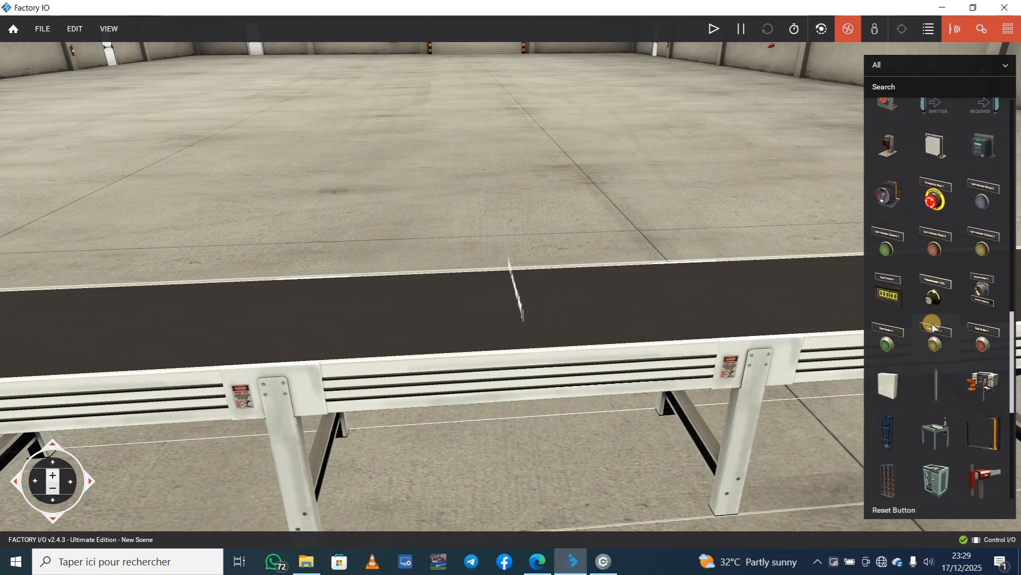
scroll(932, 324, "down", 2)
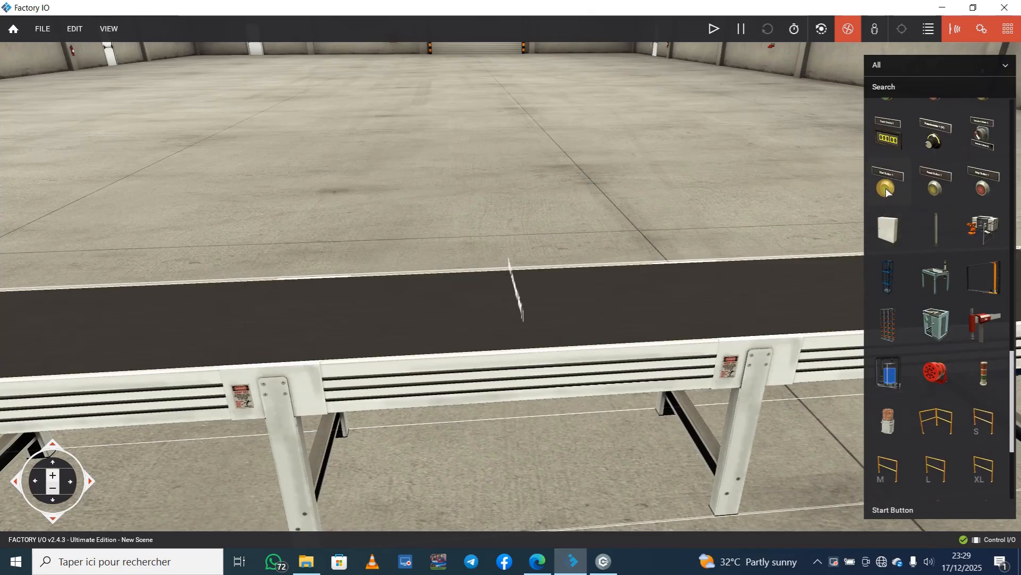
left_click_drag(887, 192, 385, 391)
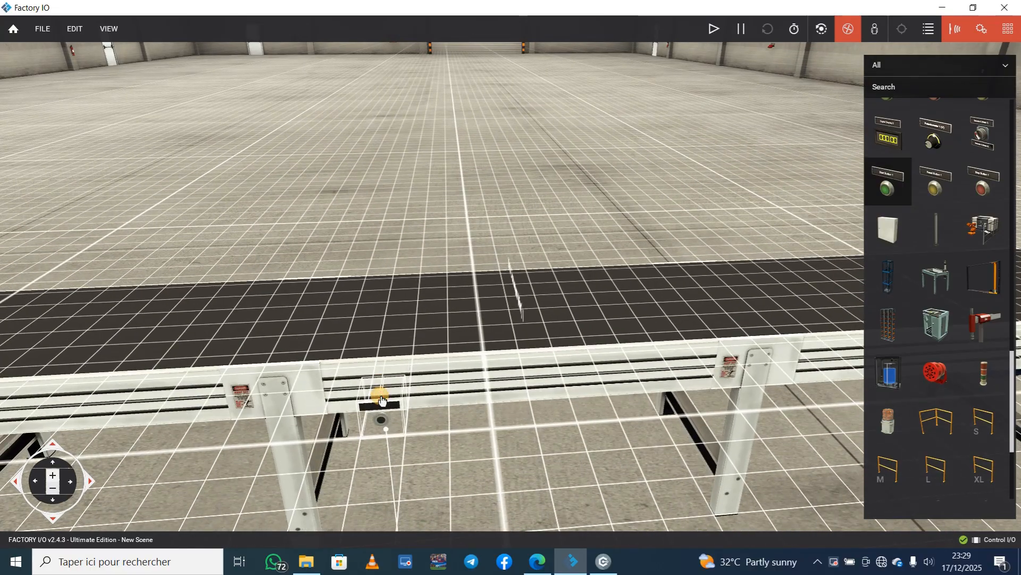
left_click(386, 394)
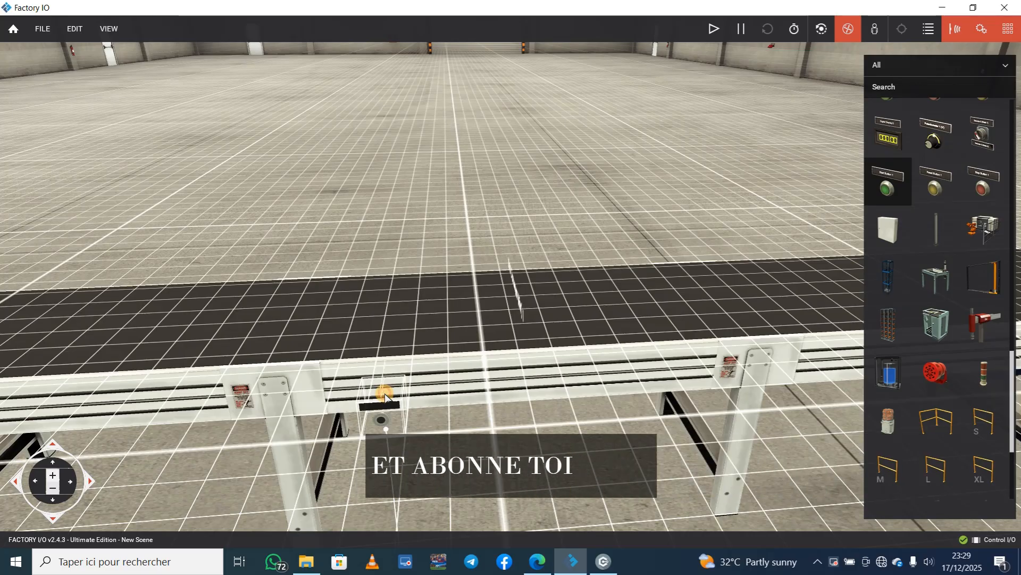
left_click(385, 396)
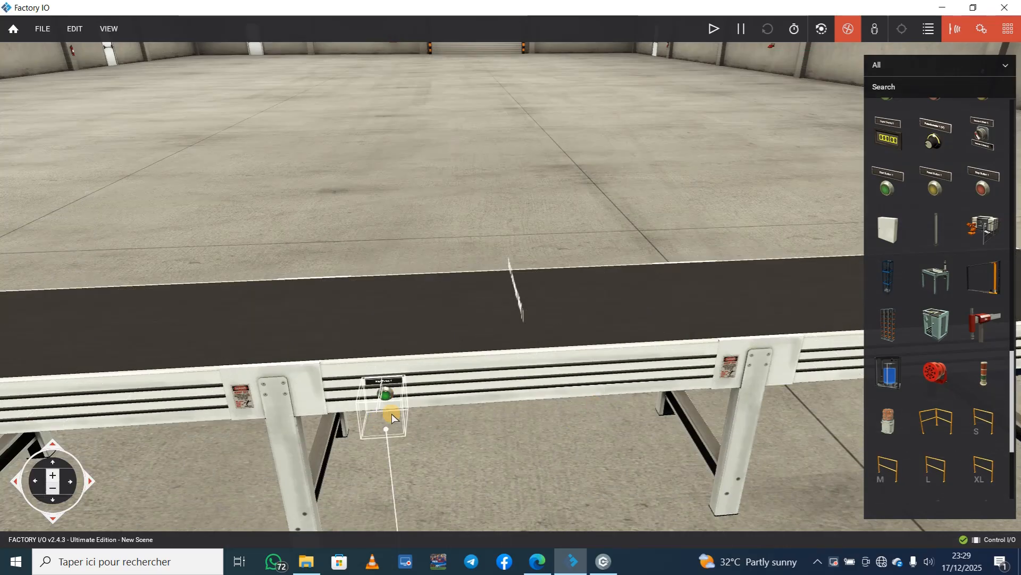
left_click(383, 381)
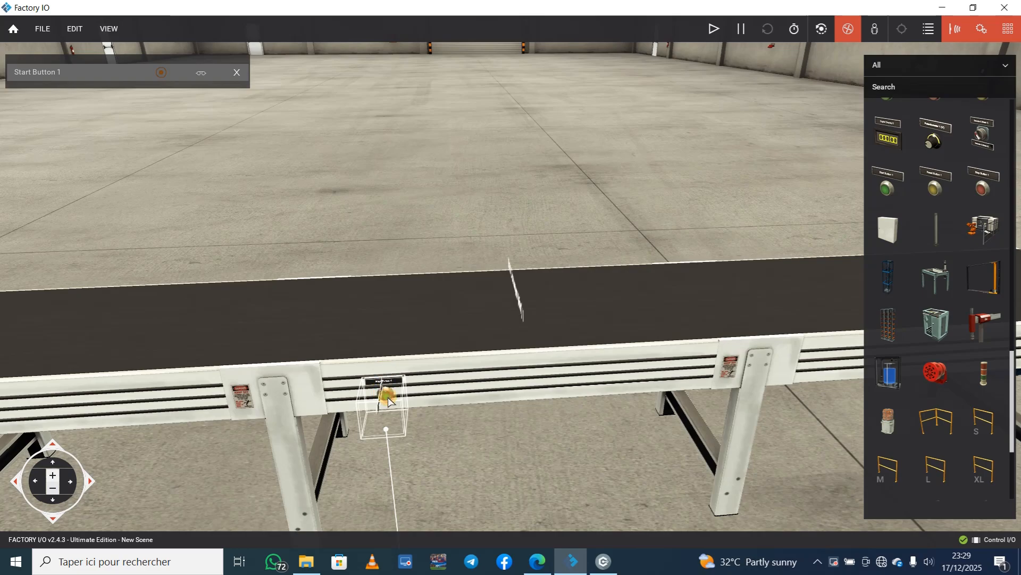
left_click_drag(388, 396, 426, 348)
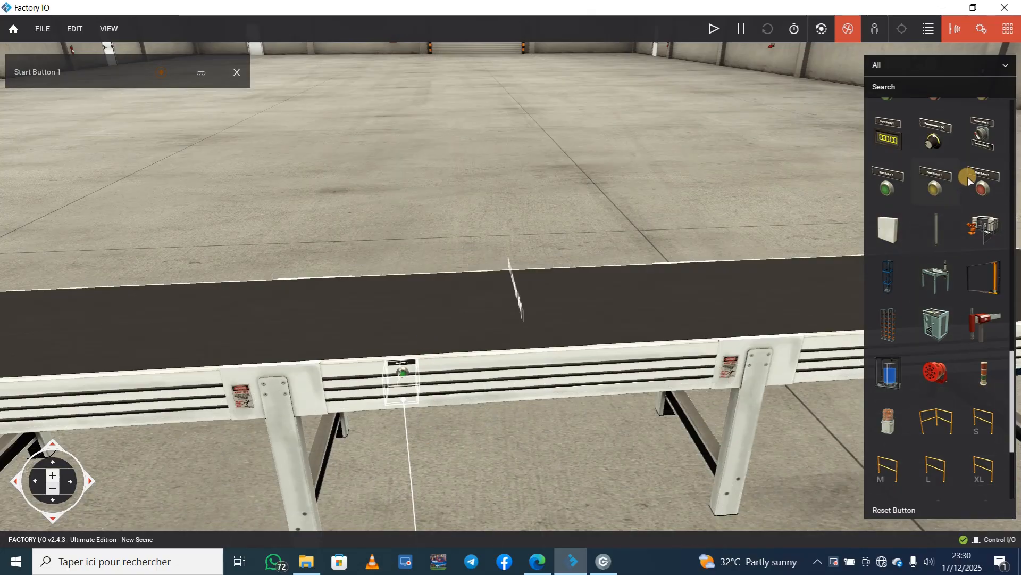
Step: Add a Stop Button on the conveyor's front side rail beside the Start Button
left_click_drag(983, 185, 477, 346)
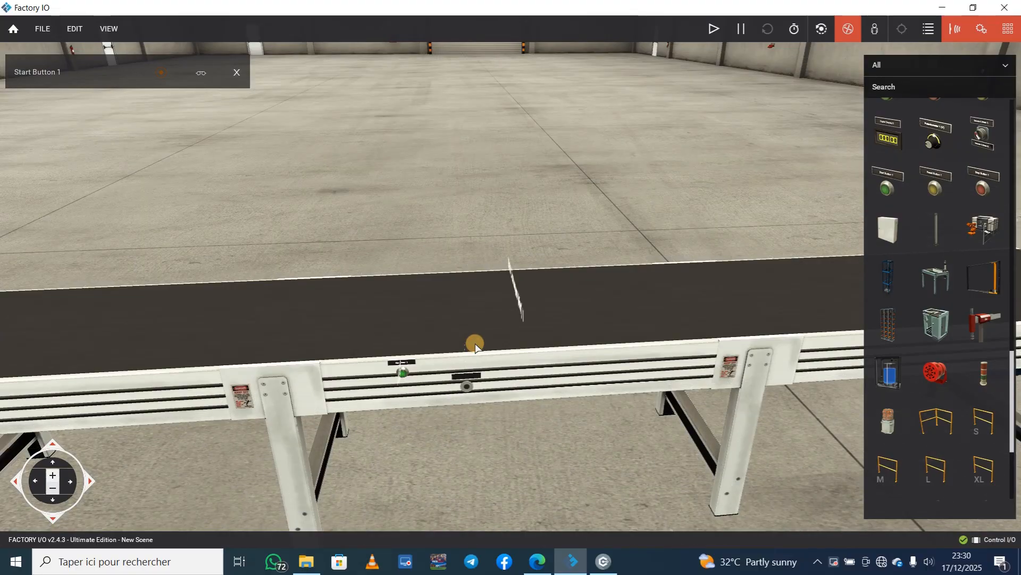
scroll(468, 371, "down", 5)
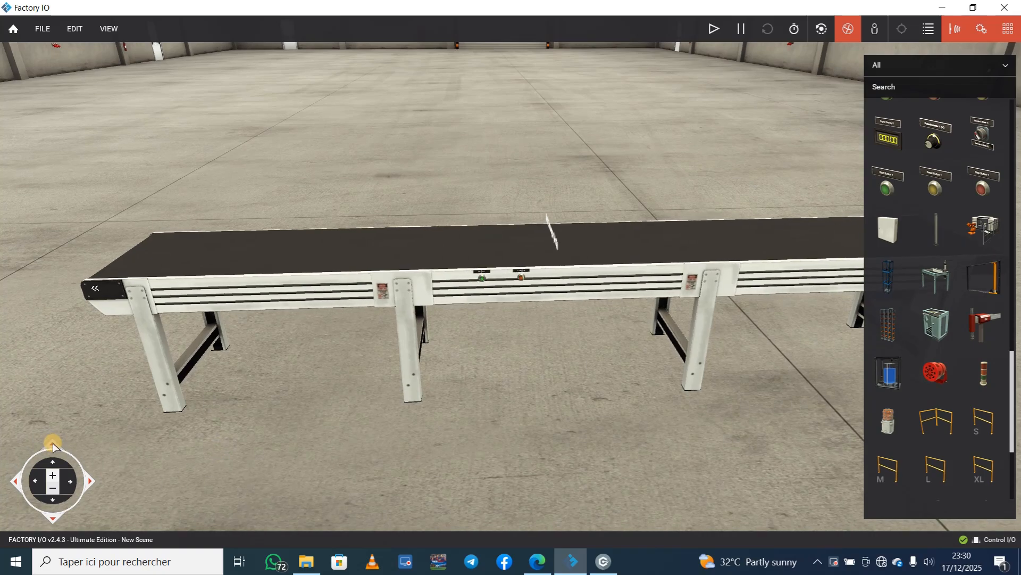
left_click(53, 443)
left_click(52, 443)
left_click(53, 443)
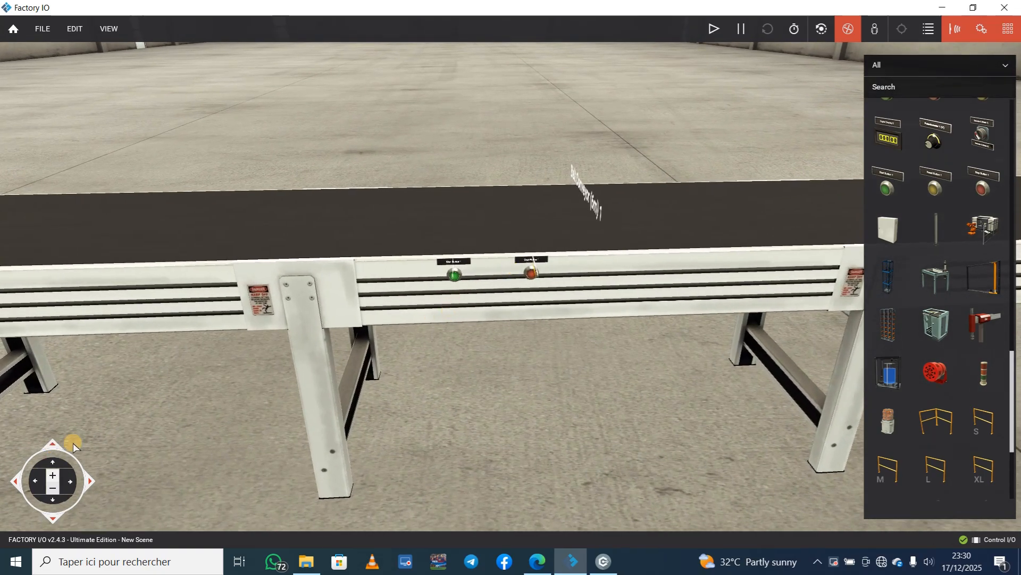
left_click(53, 524)
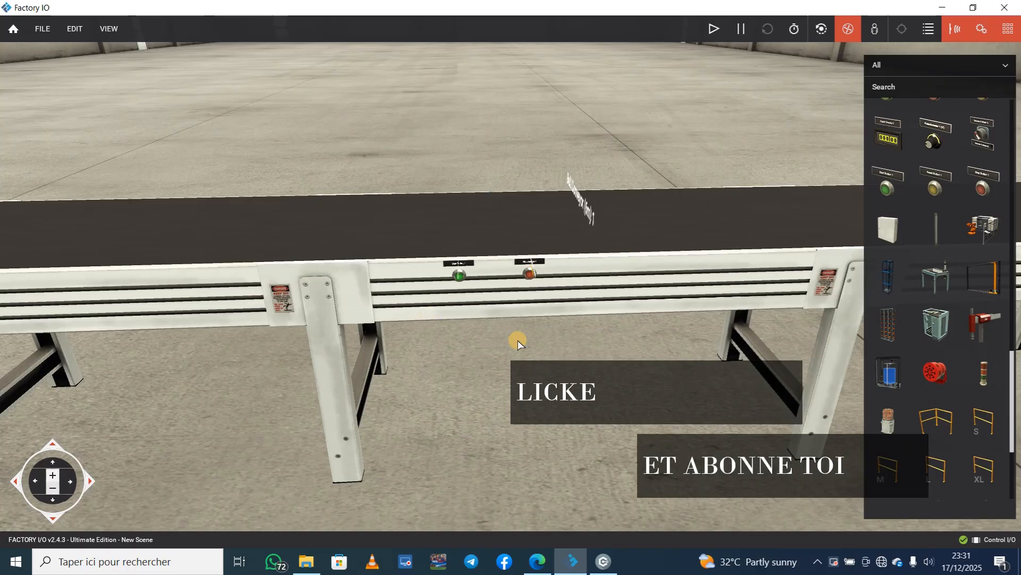
Step: Switch to Control I/O and place the tags Belt Conveyor (6m) 1, Start Button 1 and Stop Button 1 in the diagram
left_click(599, 564)
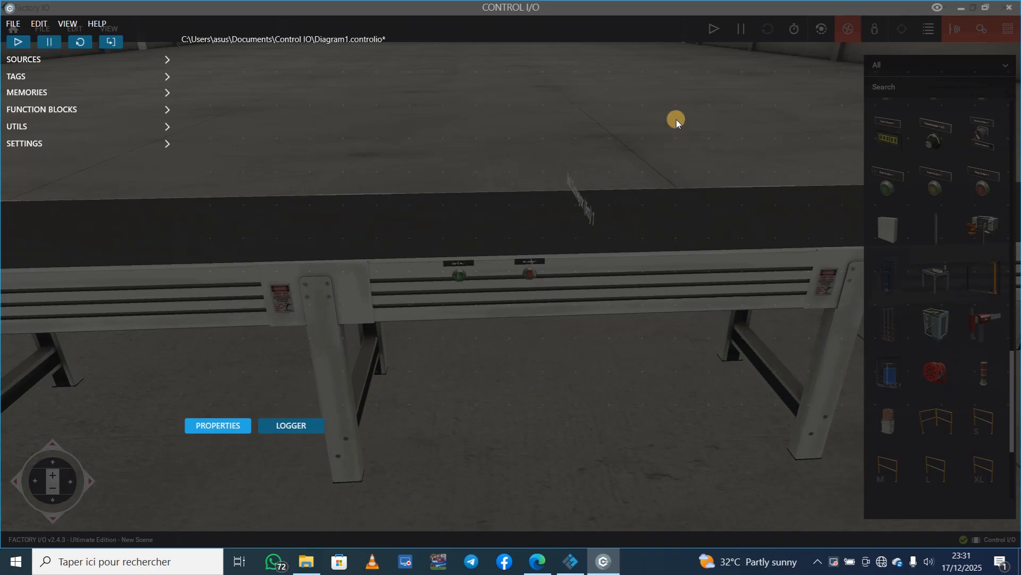
left_click(161, 57)
left_click(165, 136)
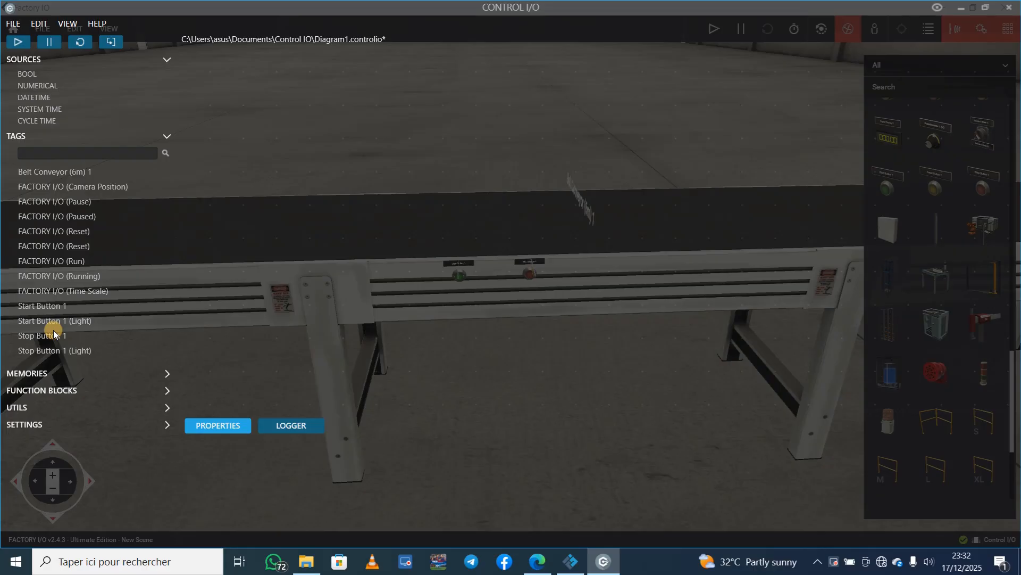
left_click_drag(53, 171, 623, 289)
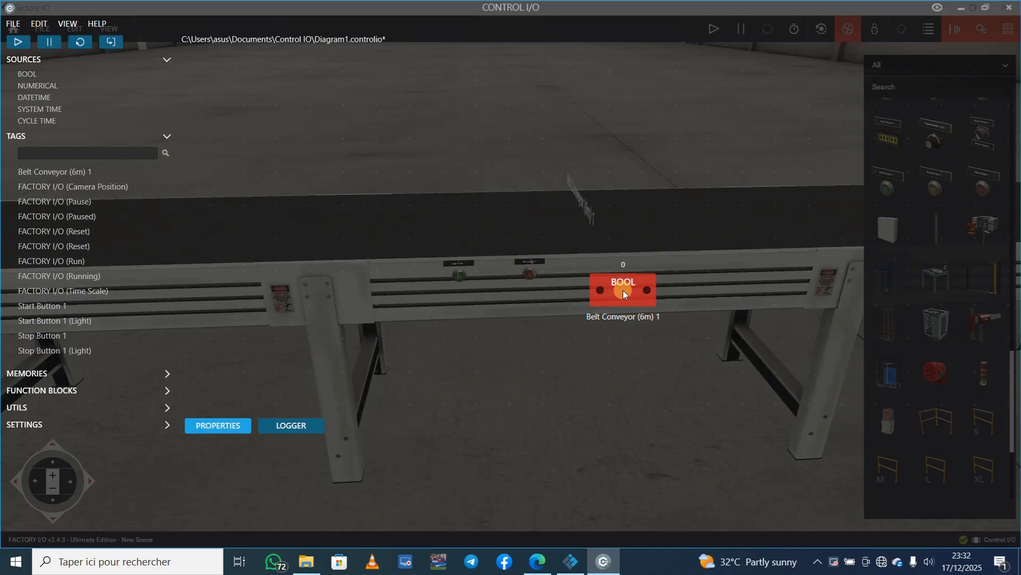
left_click_drag(624, 290, 620, 290)
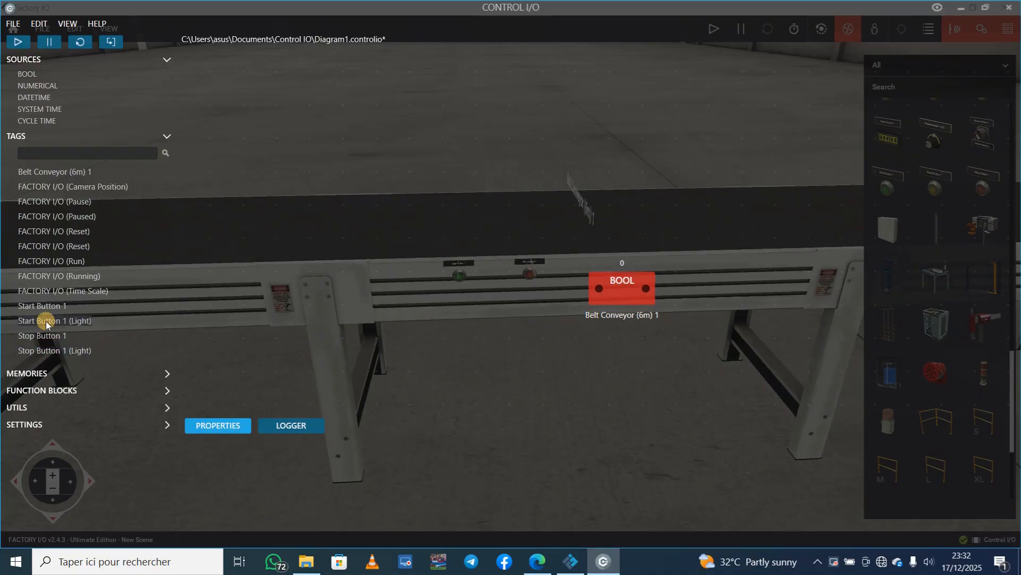
left_click_drag(47, 307, 468, 259)
left_click_drag(46, 335, 380, 338)
left_click_drag(458, 276, 430, 251)
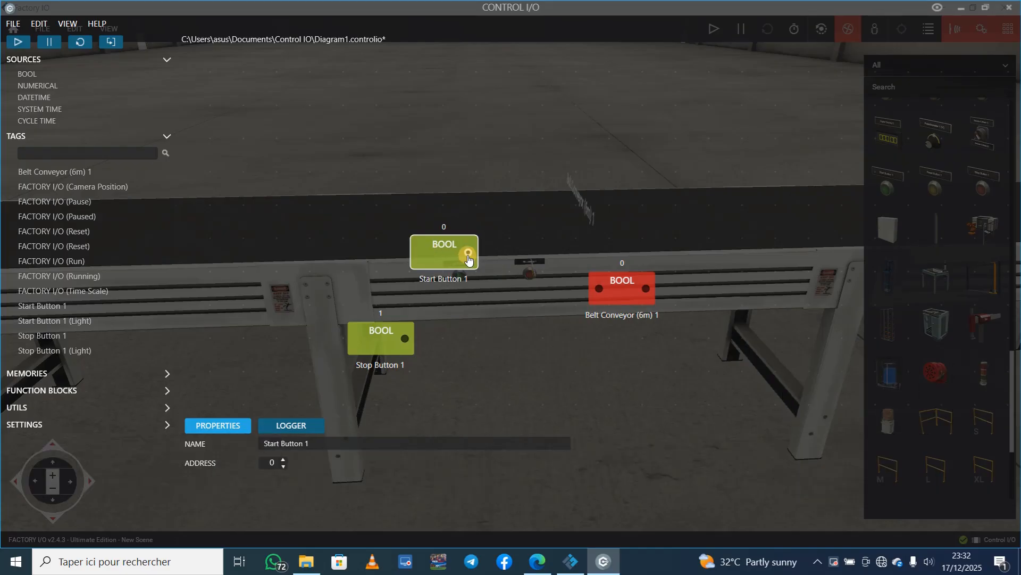
Step: Connect Start Button 1's output to the Belt Conveyor (6m) 1 input and run the diagram
left_click_drag(468, 258, 506, 260)
left_click_drag(580, 282, 597, 287)
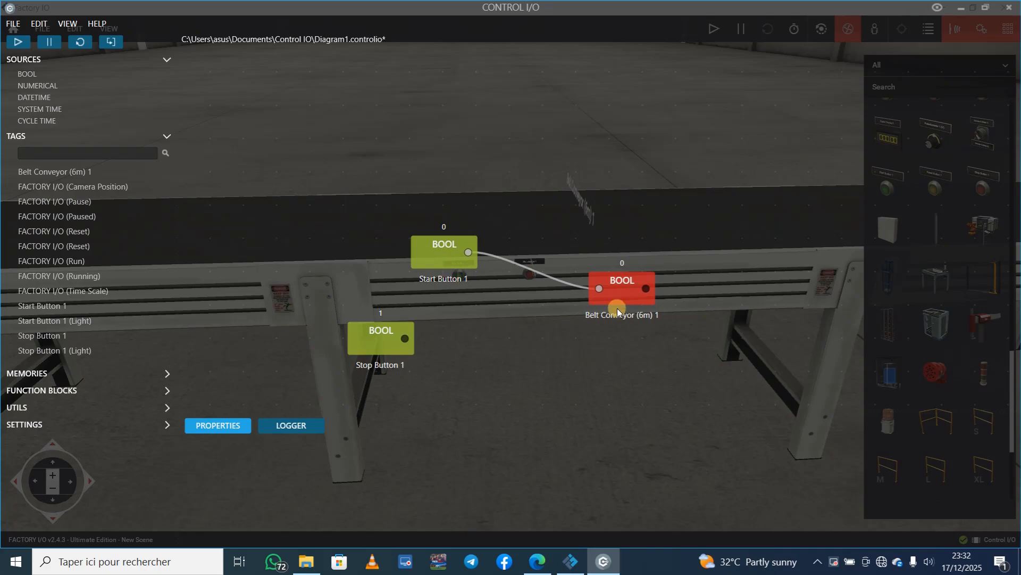
left_click(25, 43)
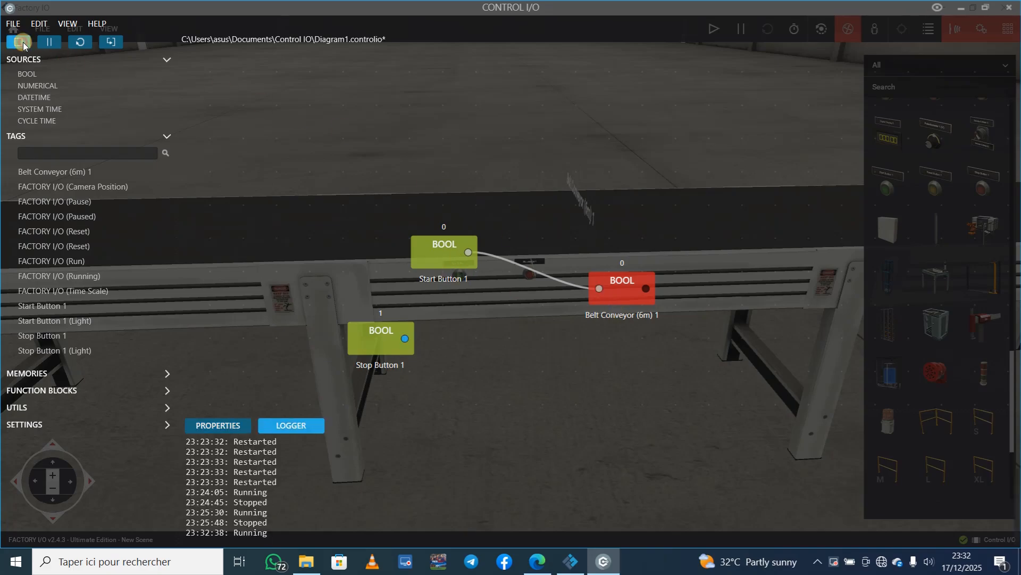
Step: Switch back to Factory IO and start the scene simulation
left_click(568, 568)
left_click(715, 26)
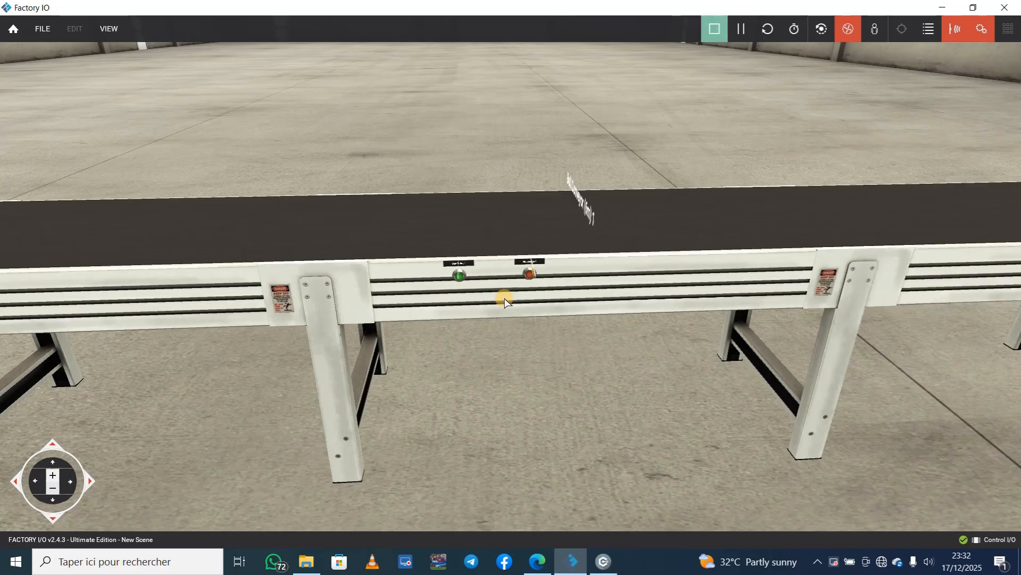
scroll(524, 251, "up", 2)
key("Up")
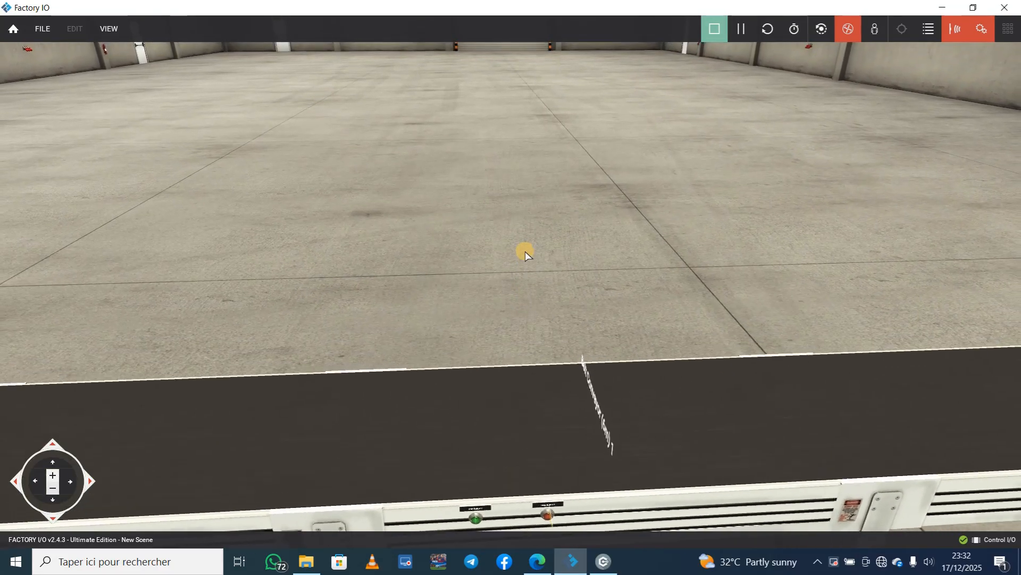
Step: Test the conveyor in the running scene by activating Start Button 1 several times
double_click(503, 340)
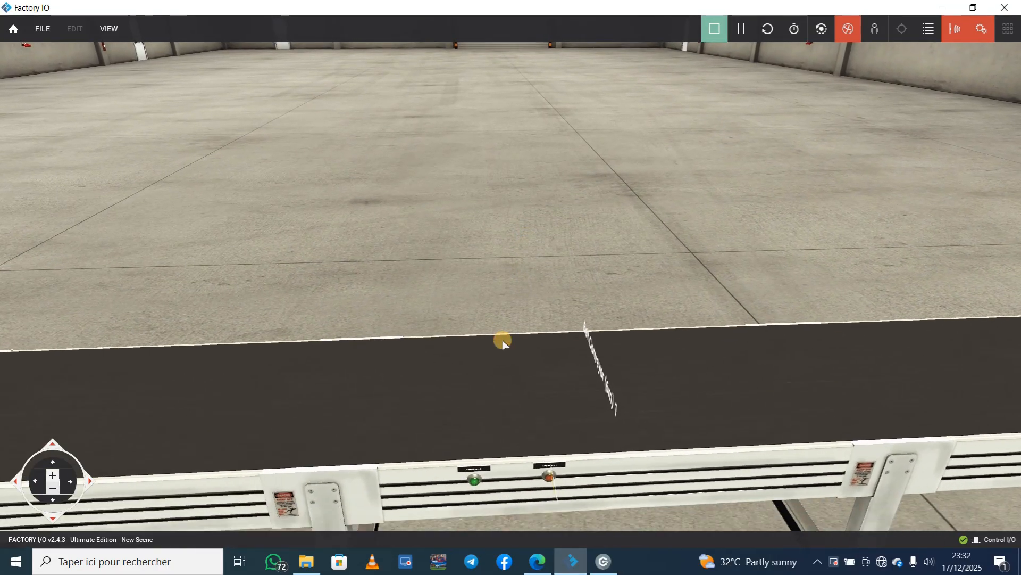
scroll(507, 319, "down", 3)
scroll(507, 269, "down", 2)
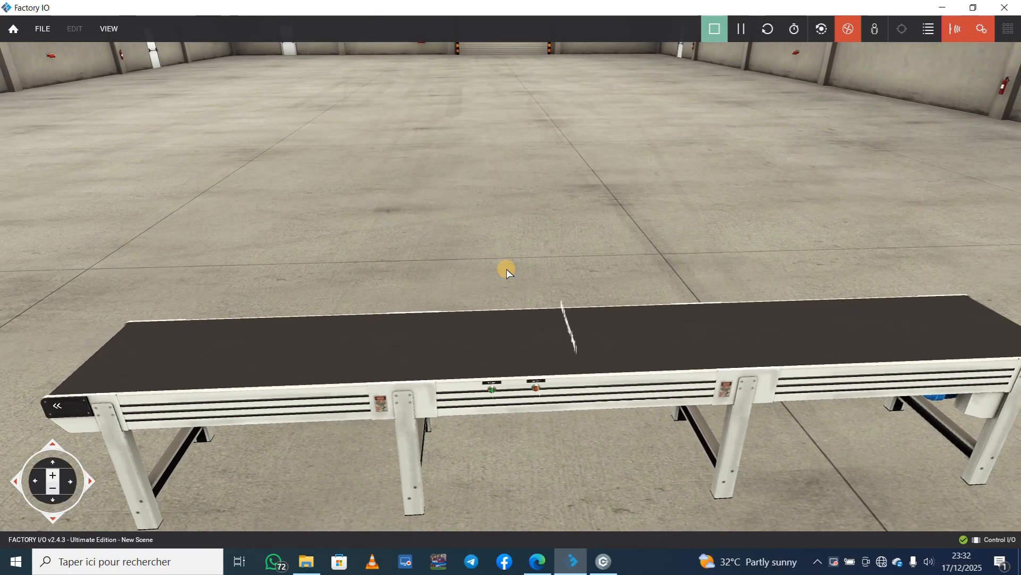
key("XF86AudioRaiseVolume")
key("XF86AudioRaiseVolume")
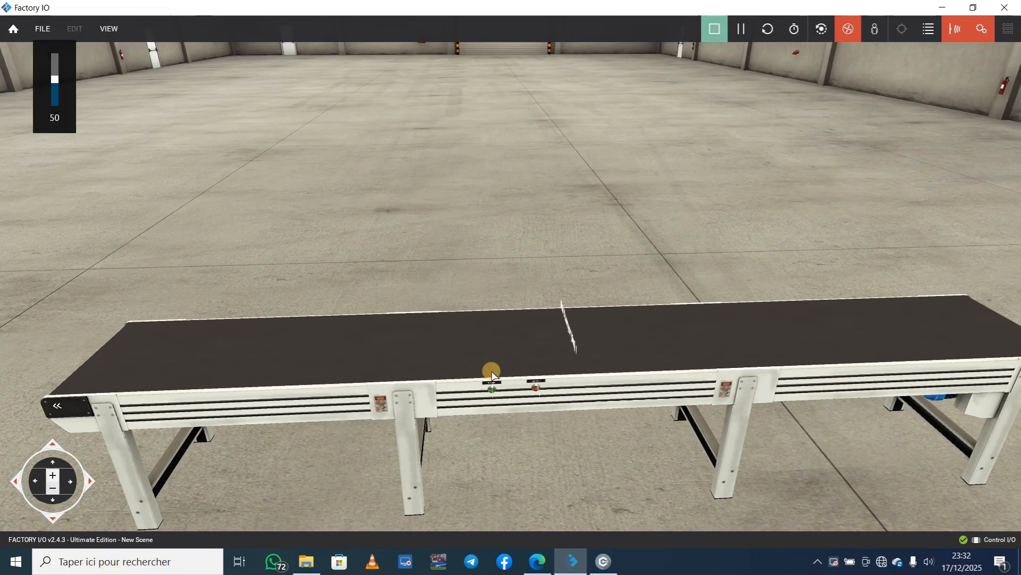
left_click(493, 390)
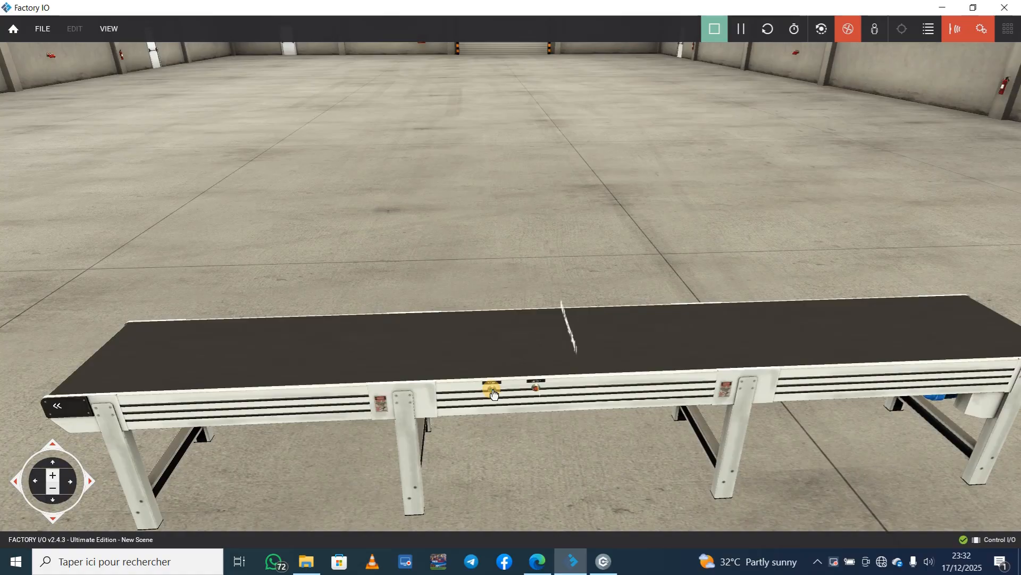
left_click(494, 393)
left_click(494, 393)
Step: Switch to Control I/O, delete the connection from Start Button 1 to Belt Conveyor (6m) 1, and shift both button blocks away from the conveyor block
left_click(601, 562)
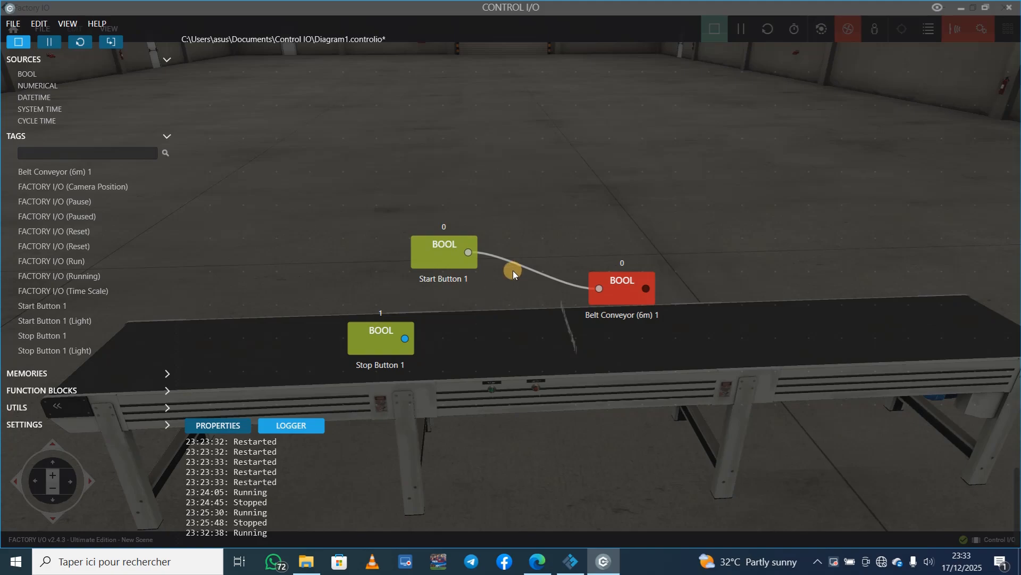
key("Delete")
left_click_drag(434, 245, 413, 254)
left_click_drag(378, 345, 340, 355)
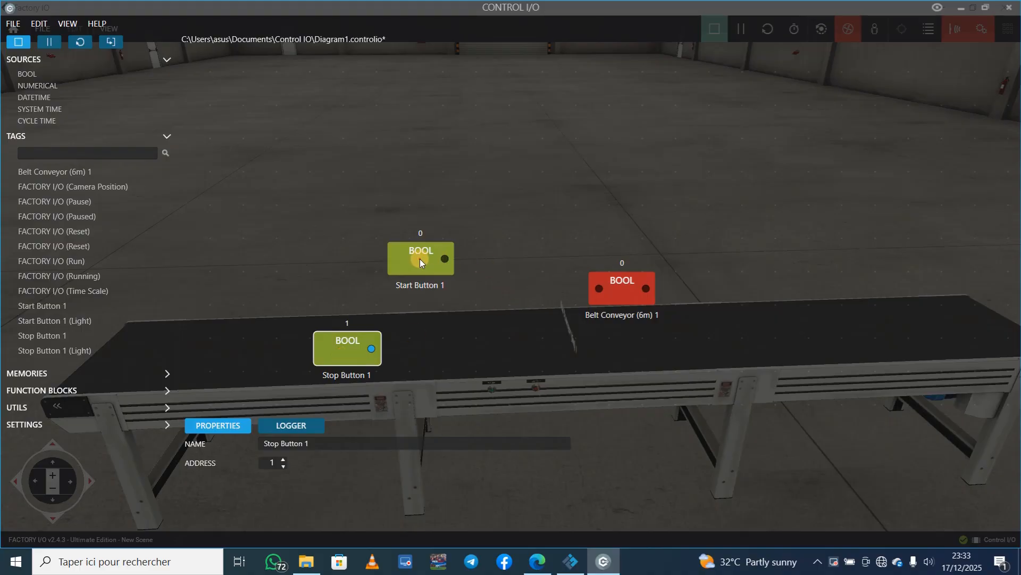
left_click_drag(420, 258, 417, 253)
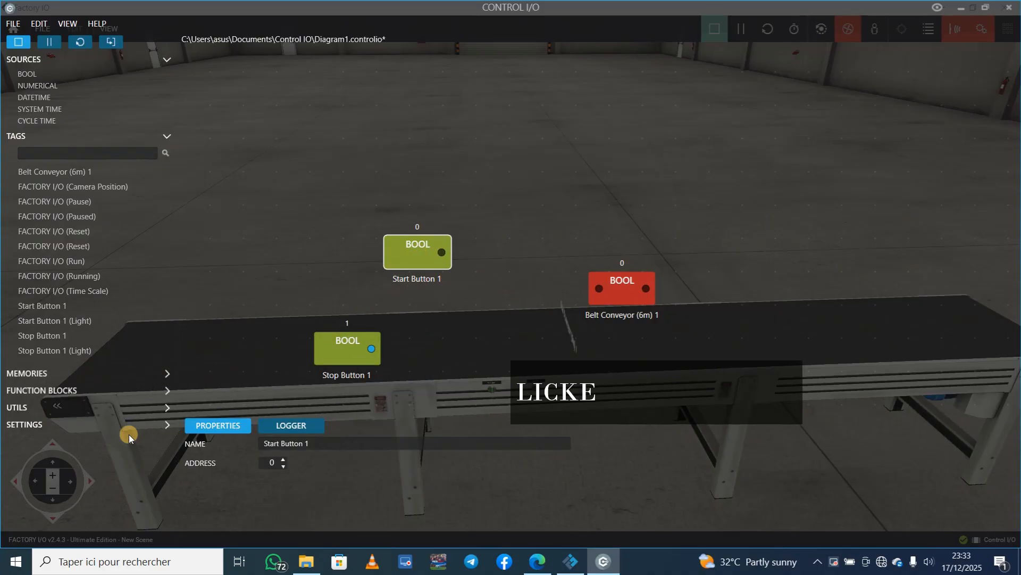
Step: Add an RS block and connect Start Button 1 to SET, Stop Button 1 to RESET1, and OUT to Belt Conveyor (6m) 1
left_click(163, 388)
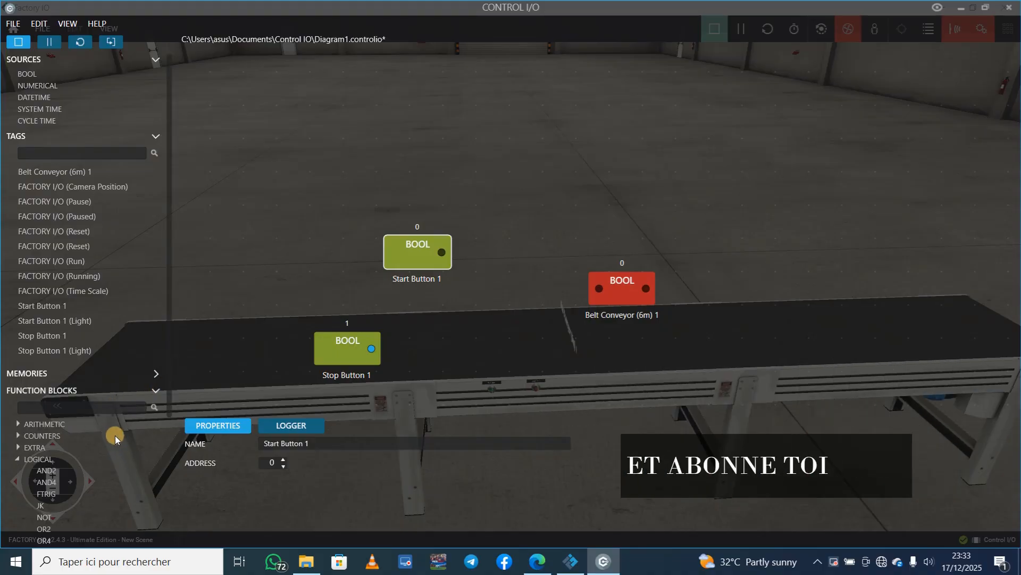
scroll(115, 435, "down", 1)
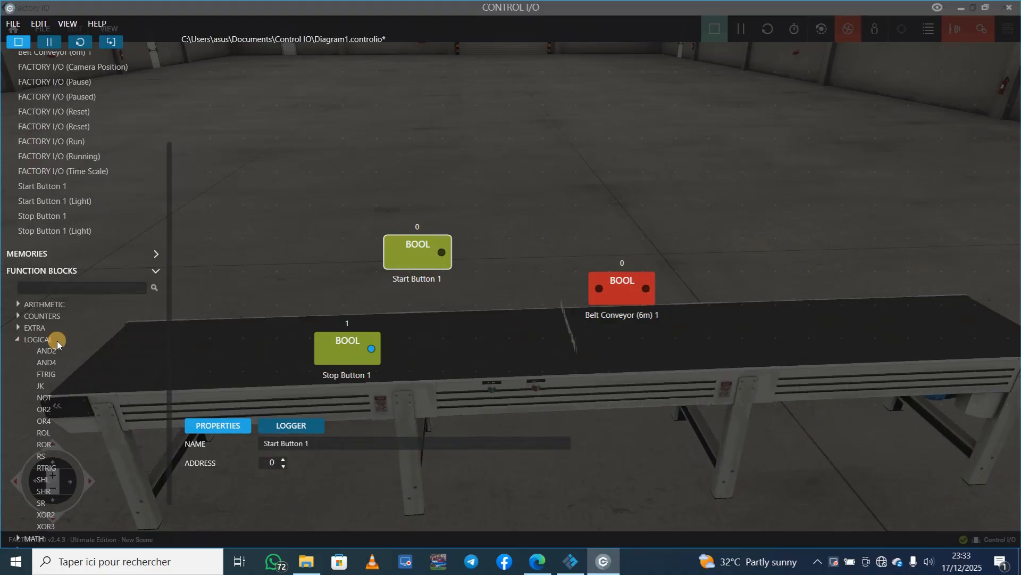
scroll(59, 384, "down", 1)
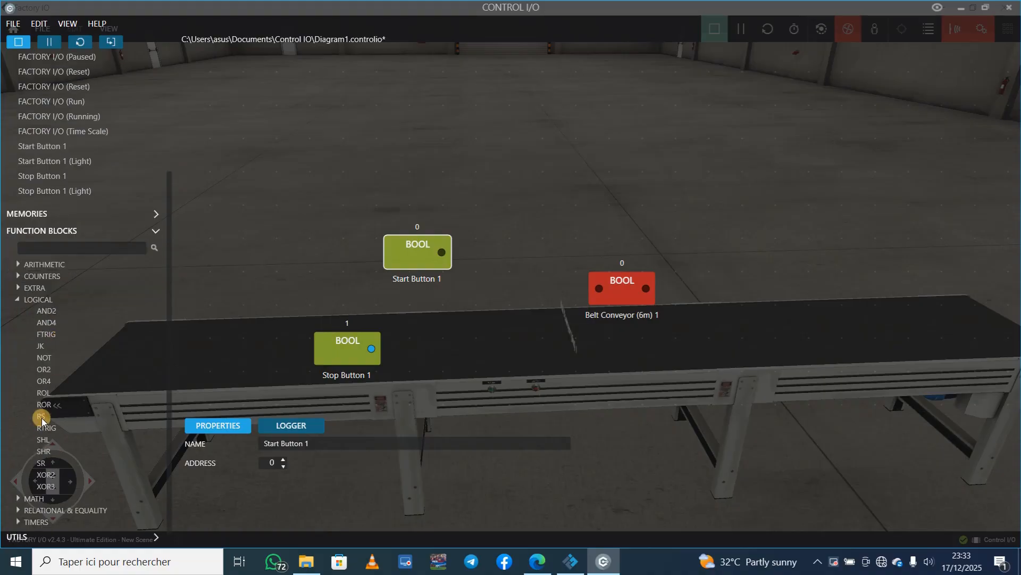
left_click_drag(41, 418, 493, 321)
left_click_drag(427, 257, 442, 305)
left_click_drag(372, 349, 434, 336)
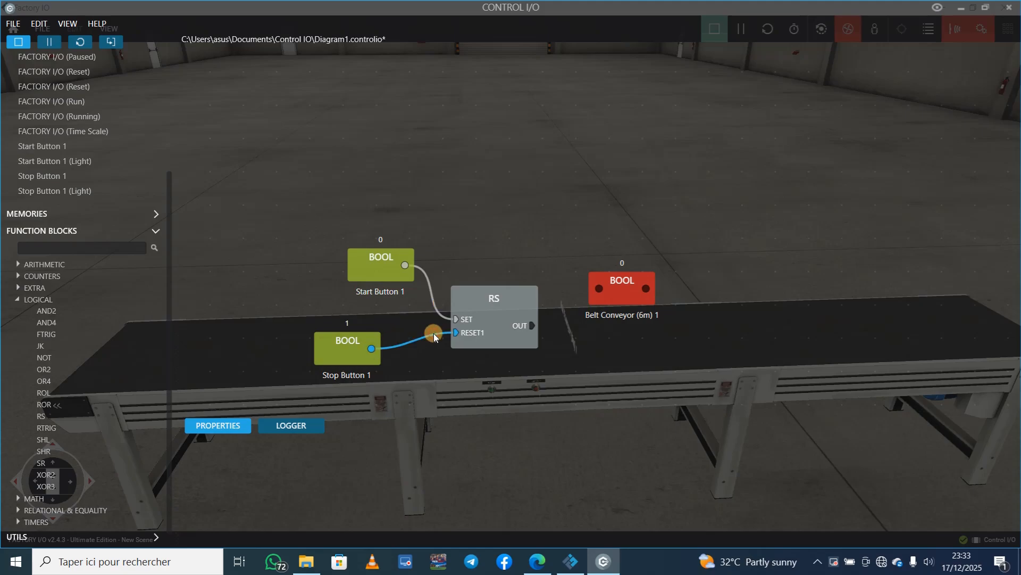
left_click_drag(528, 320, 600, 289)
Step: Switch to Factory IO and activate Start Button 1 to test the RS logic
left_click(577, 562)
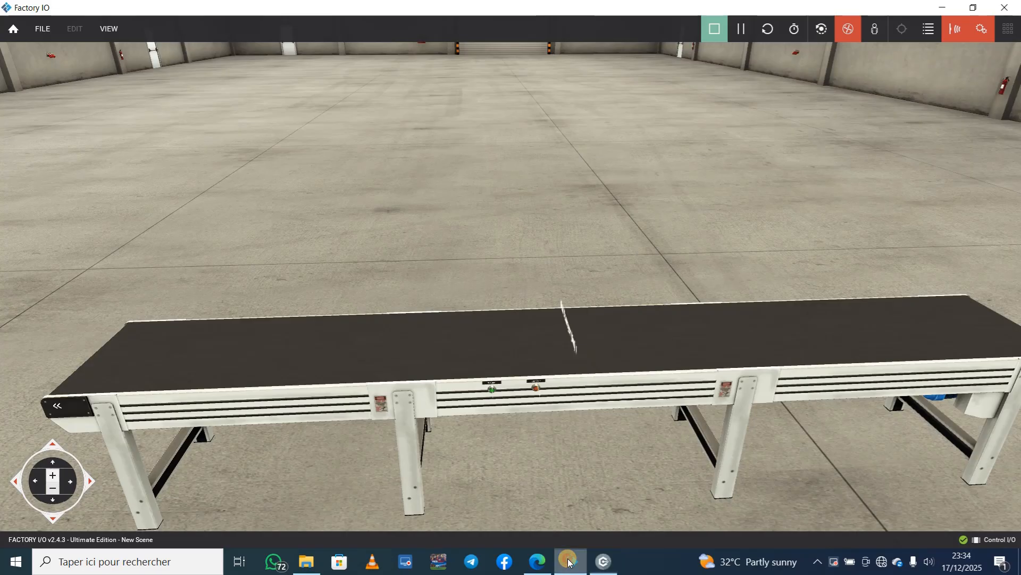
left_click(580, 561)
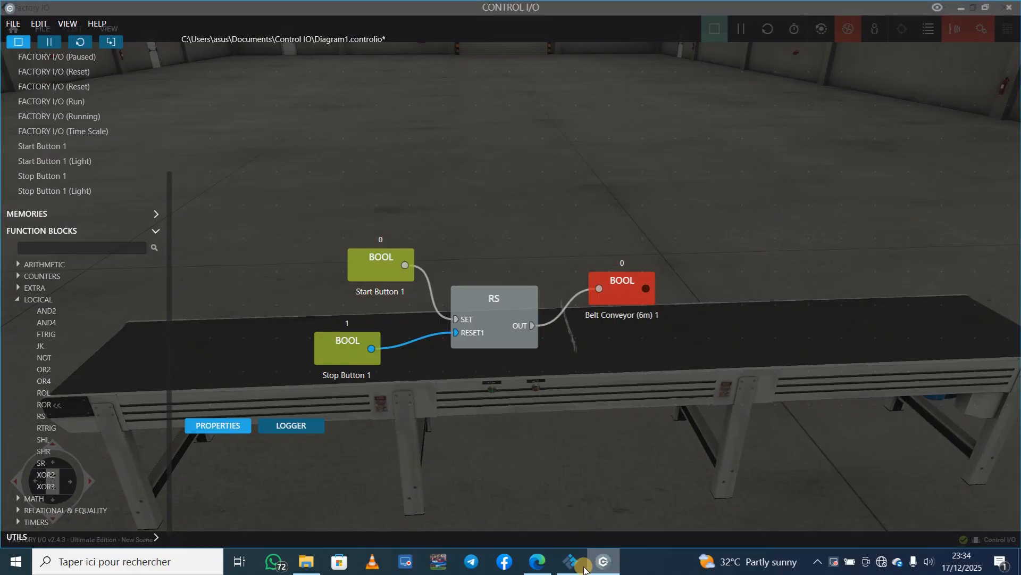
left_click(581, 562)
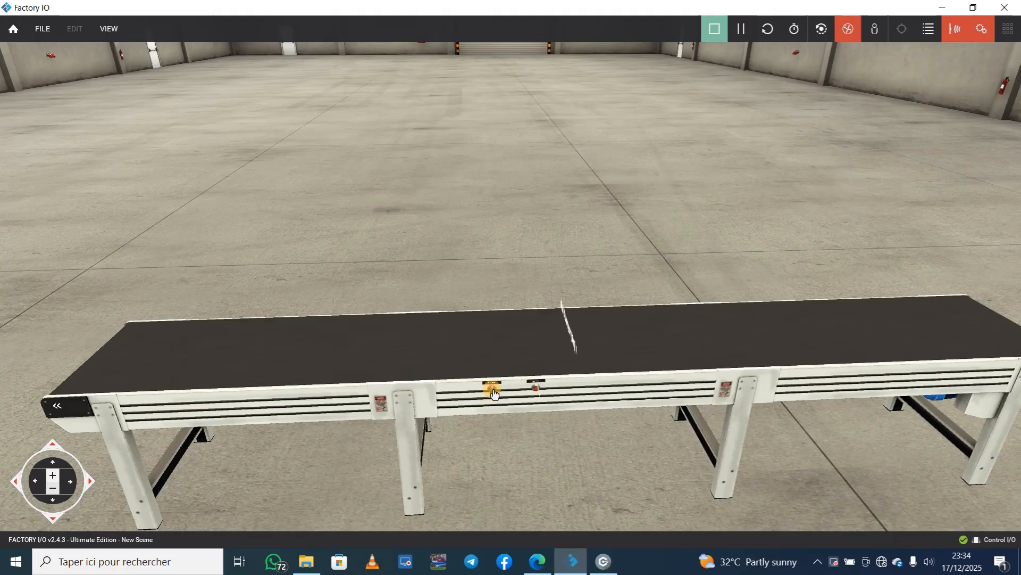
left_click(493, 390)
Step: Examine the Start and Stop buttons up close on the conveyor's front side rail
left_click(51, 453)
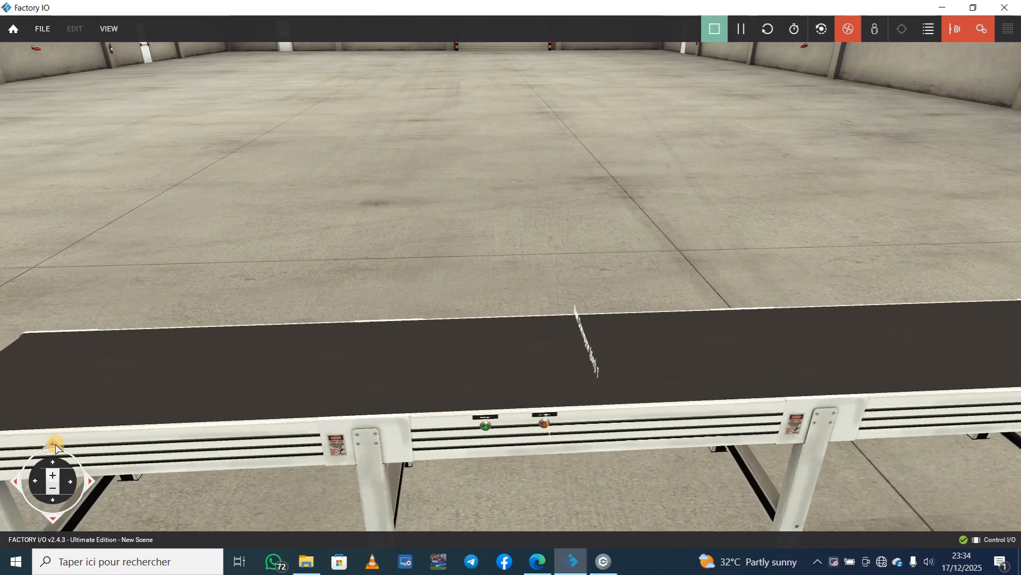
left_click(53, 496)
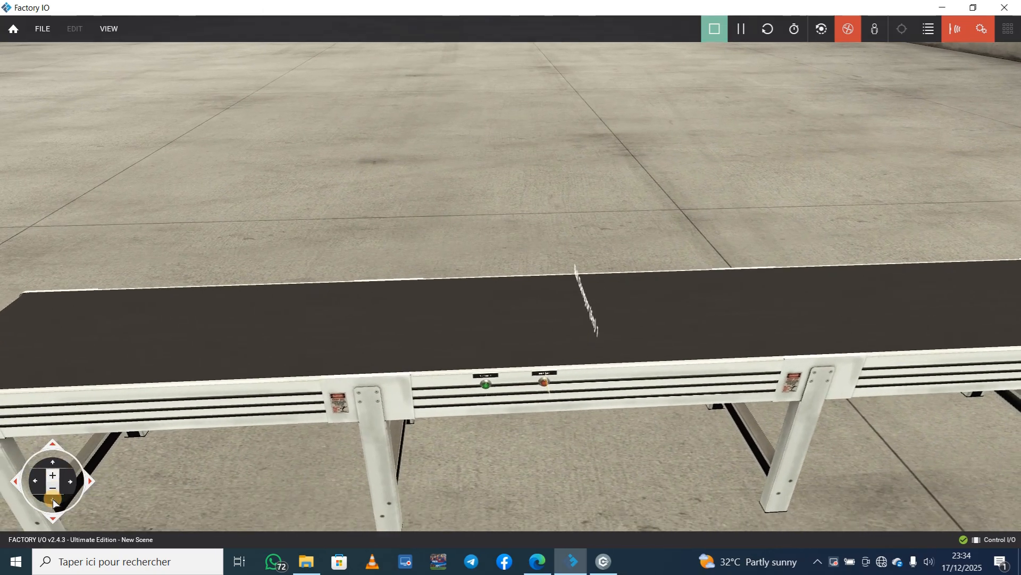
left_click(53, 489)
left_click(53, 489)
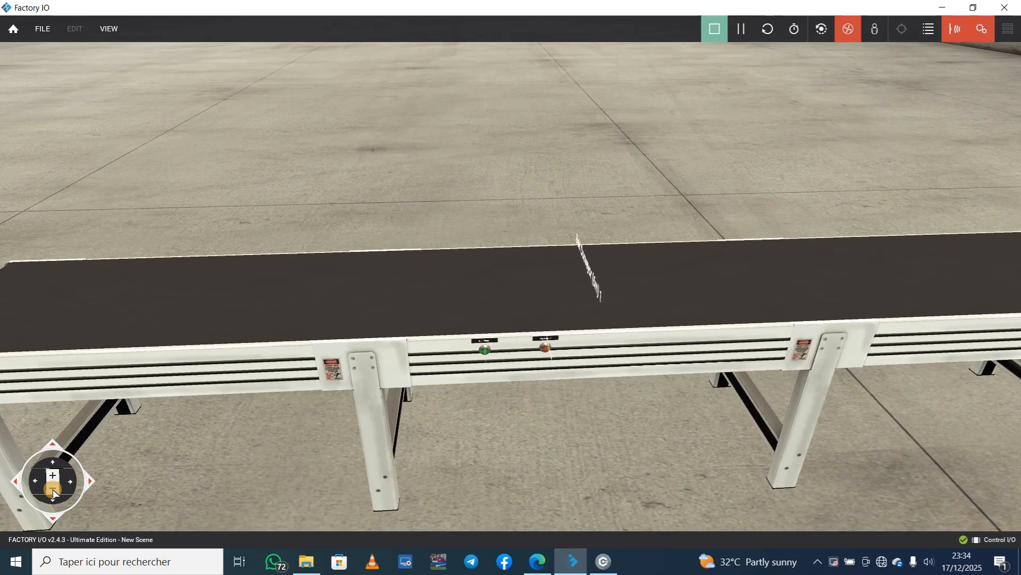
left_click(52, 489)
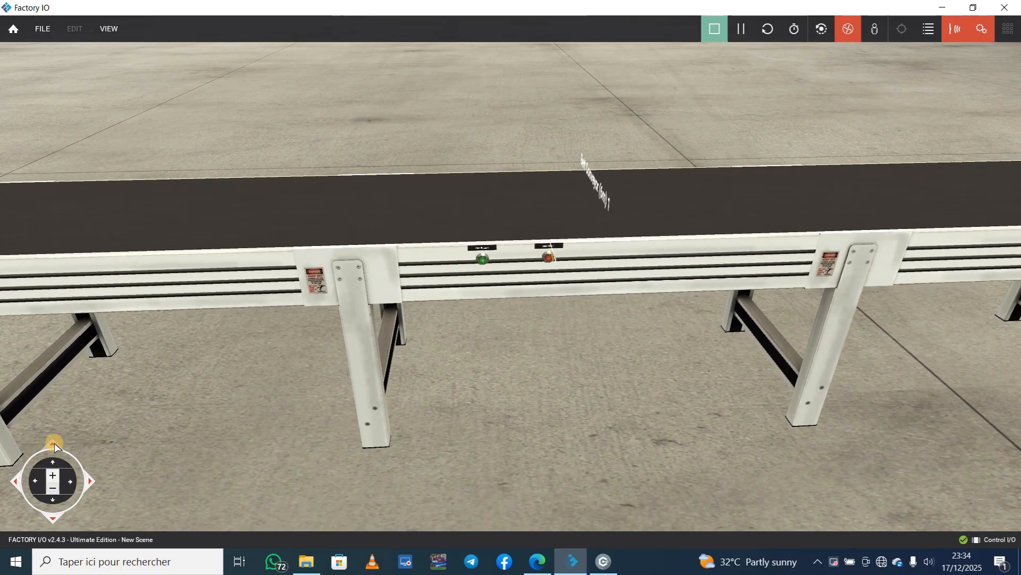
left_click(54, 443)
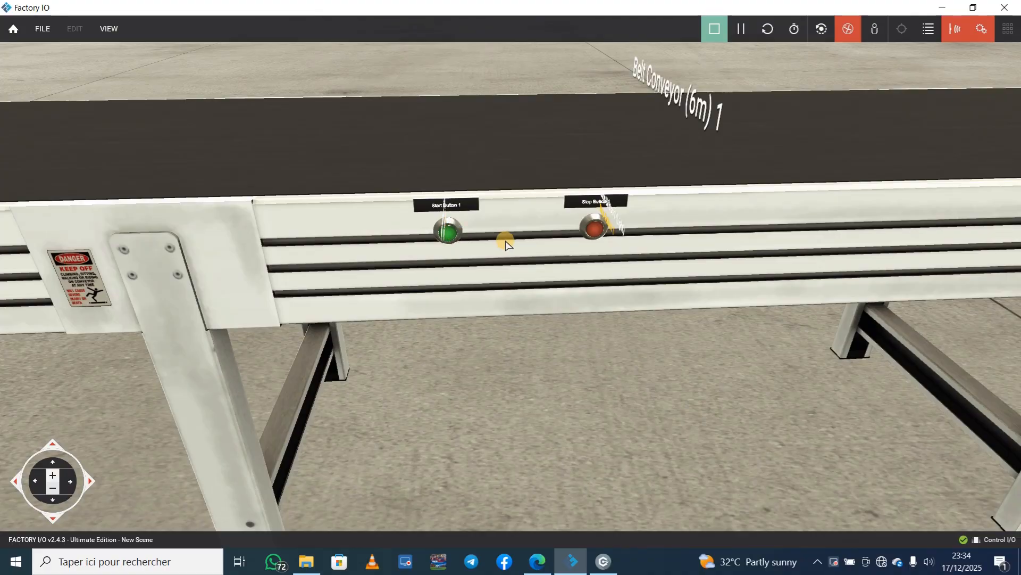
right_click_drag(430, 276, 508, 277)
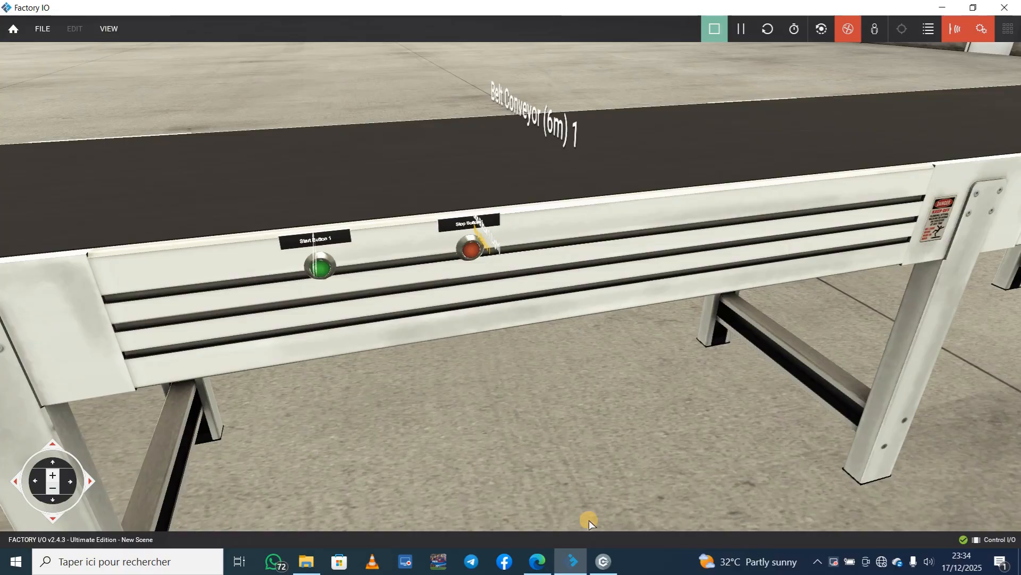
Step: Switch to Control I/O, move the Stop Button 1 block farther from the RS block, and delete its connection to RESET1
left_click(603, 561)
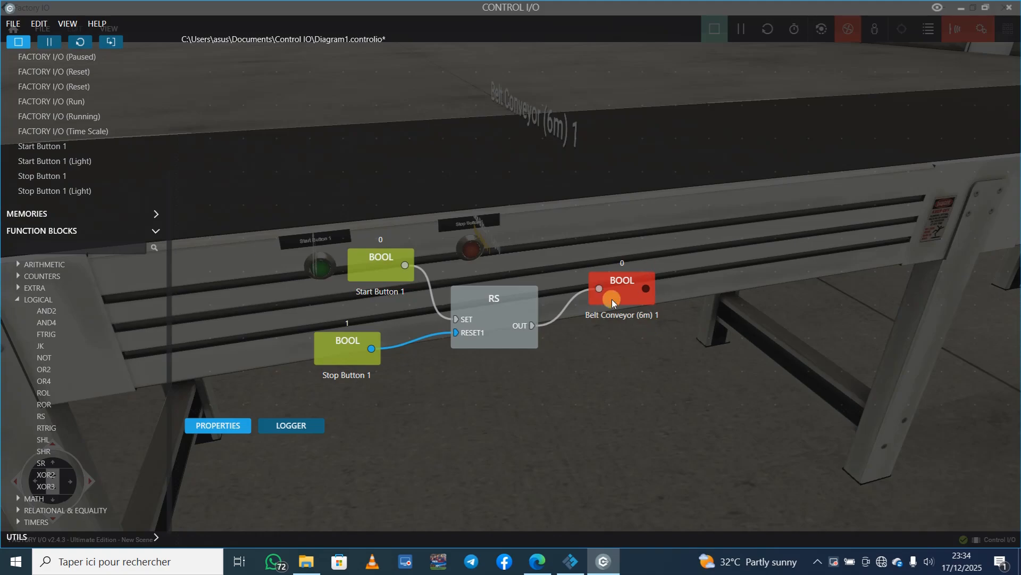
left_click_drag(327, 353, 247, 353)
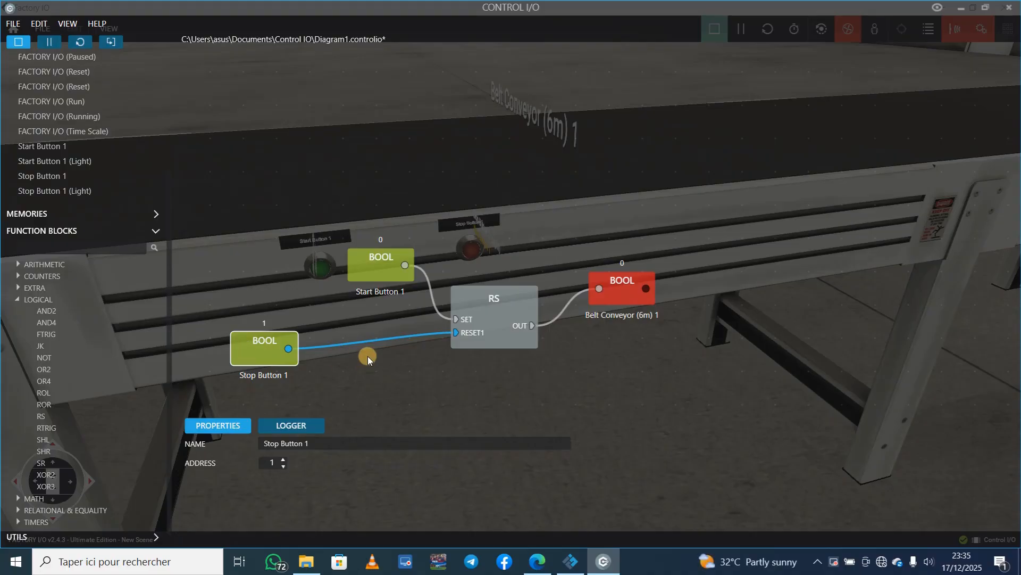
left_click(380, 336)
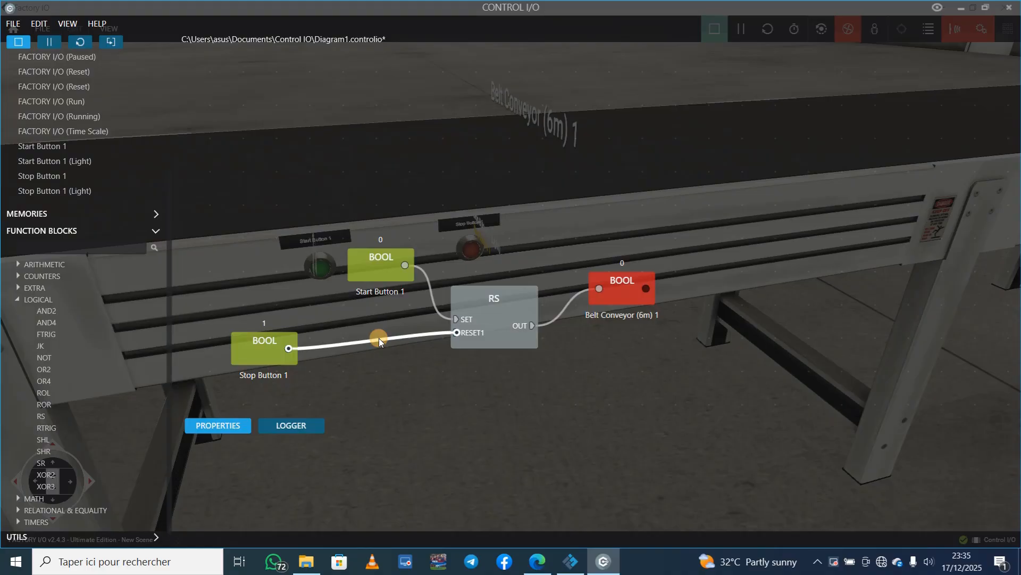
key("Delete")
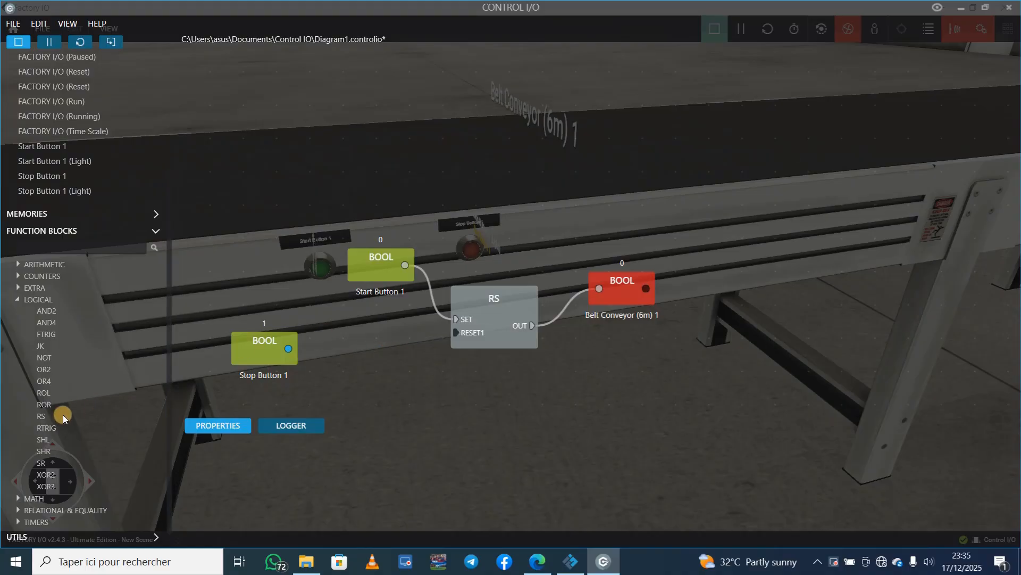
Step: Insert a NOT block between Stop Button 1 and the RS block's RESET1 input, connect both sides, and move Start Button 1 farther from the RS block
scroll(53, 412, "down", 1)
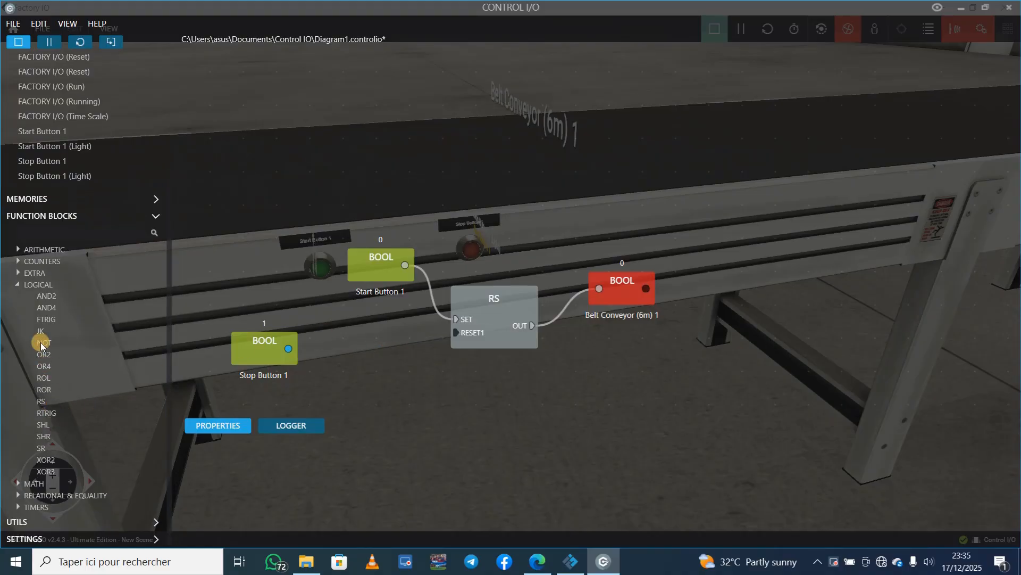
left_click_drag(42, 341, 374, 353)
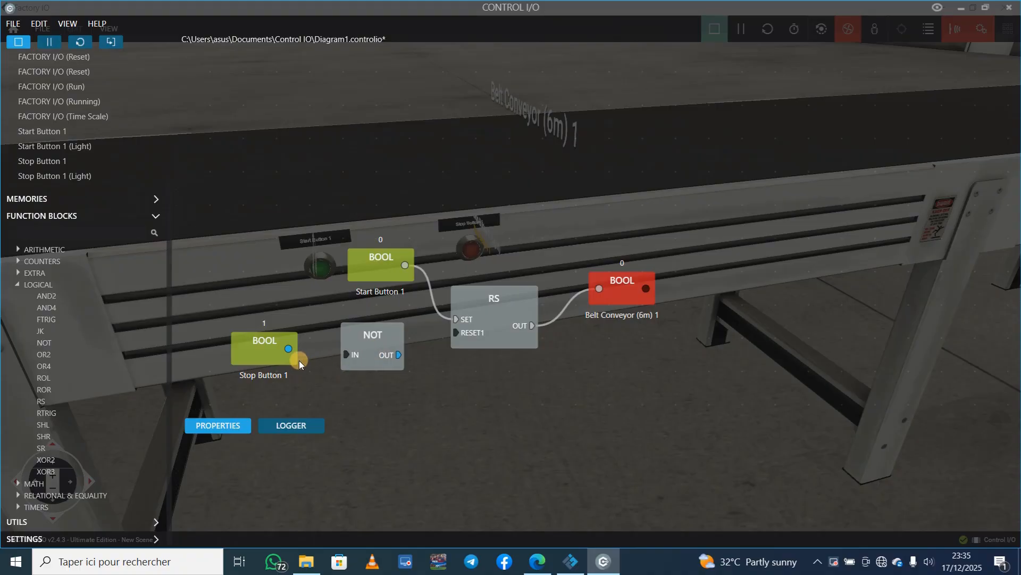
left_click_drag(288, 349, 332, 354)
left_click_drag(400, 355, 443, 339)
left_click(300, 348)
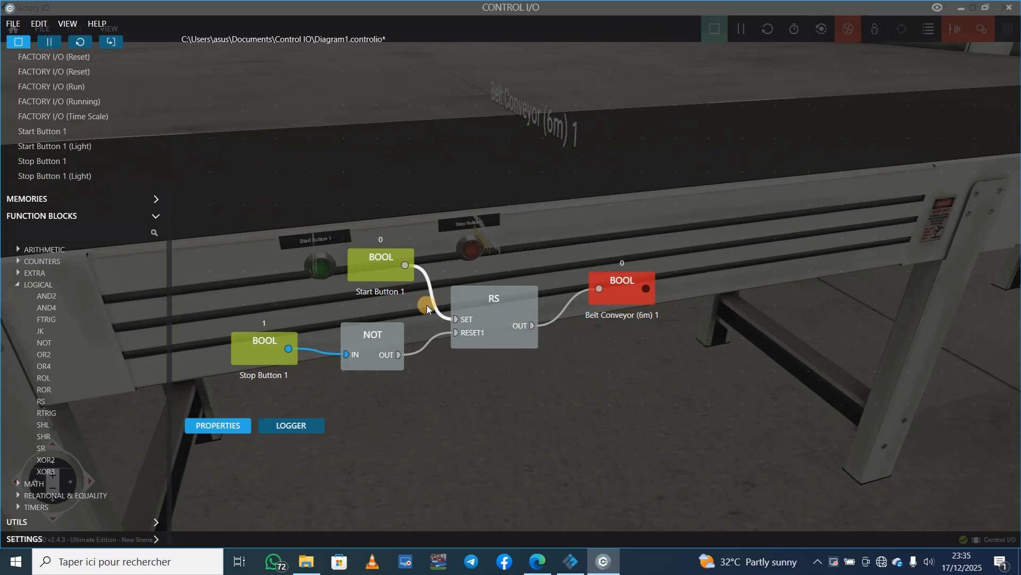
left_click_drag(377, 277, 322, 263)
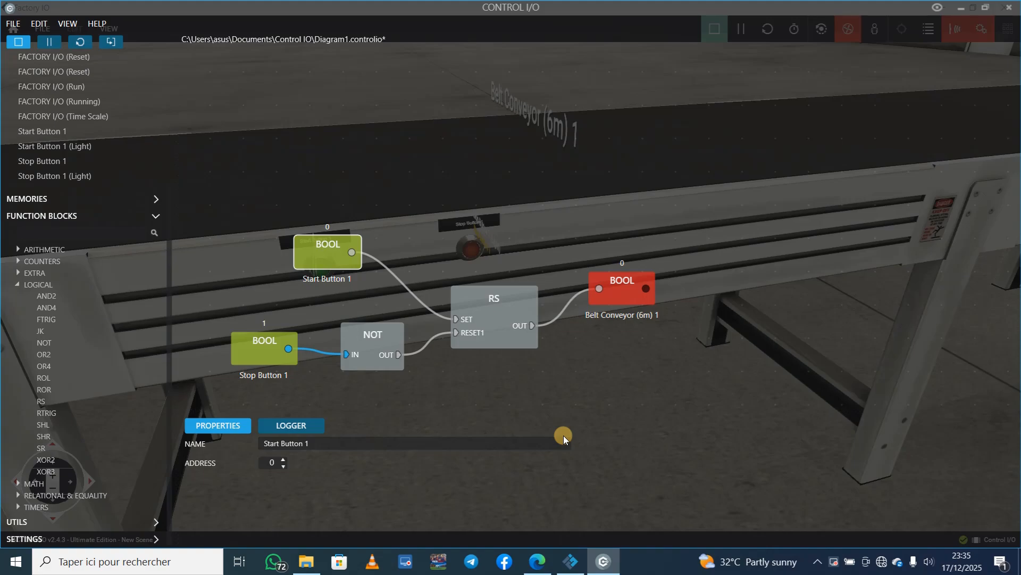
Step: Switch to Factory IO, activate Start Button 1 to run the conveyor, and raise the system volume to 64
left_click(833, 561)
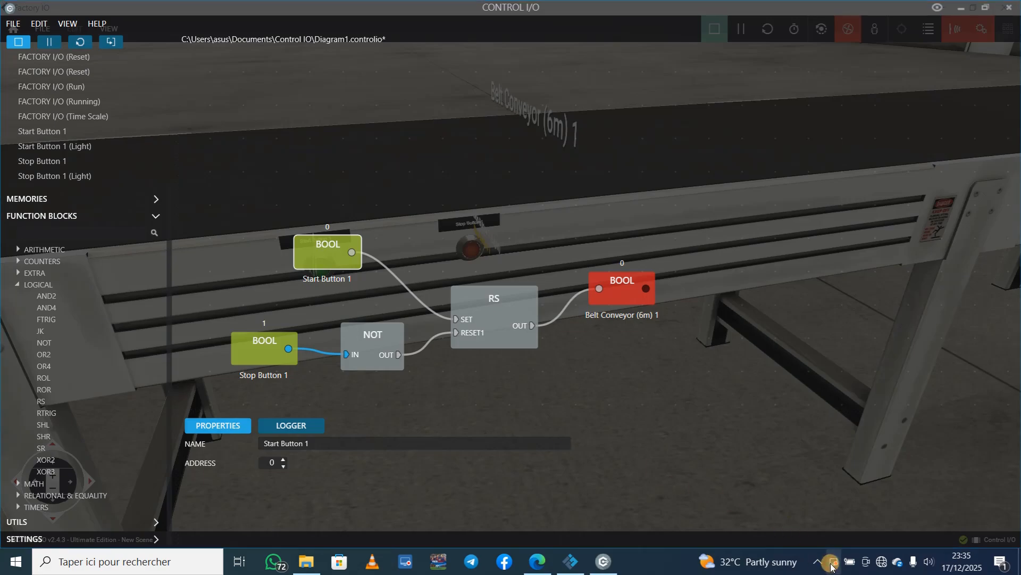
left_click(562, 562)
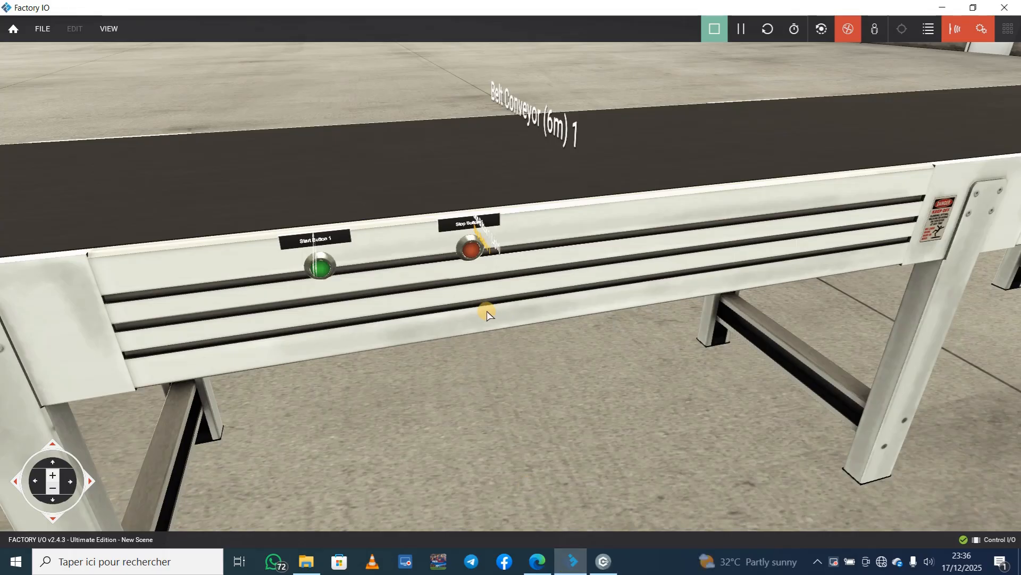
left_click(53, 515)
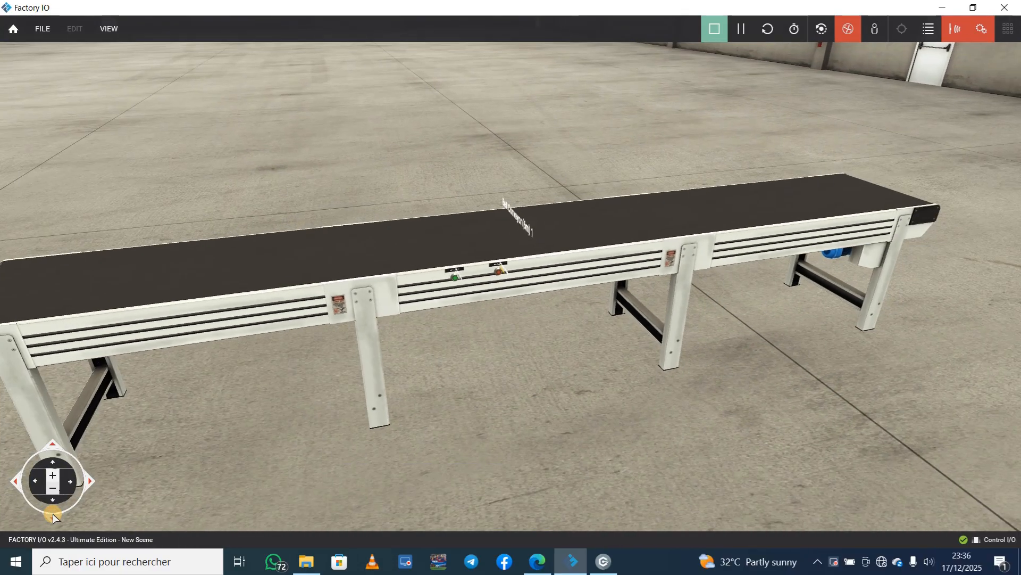
left_click(459, 283)
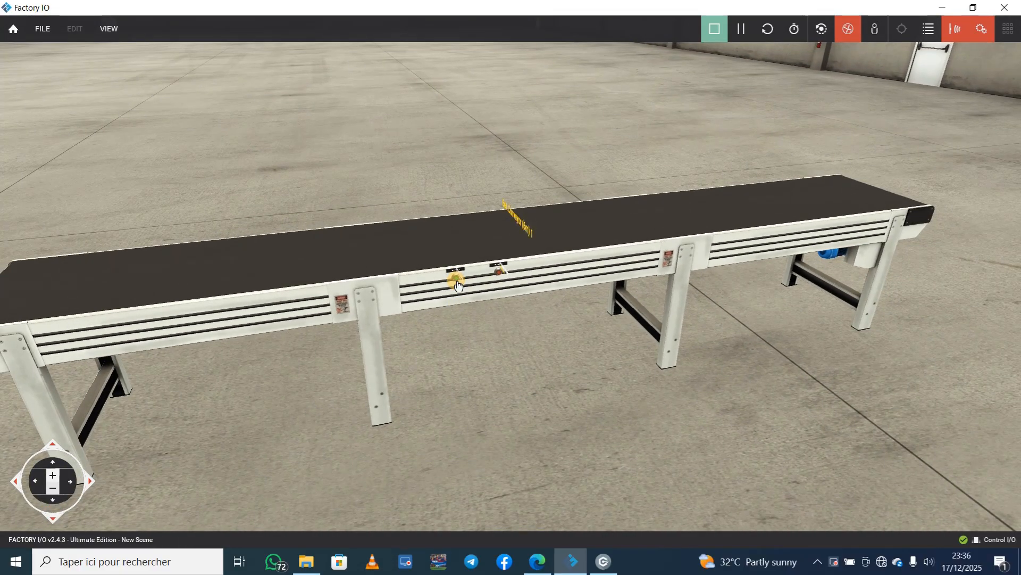
key("XF86AudioRaiseVolume")
key("XF86AudioRaiseVolume")
key("XF86AudioRaiseVolume")
key("XF86AudioRaiseVolume")
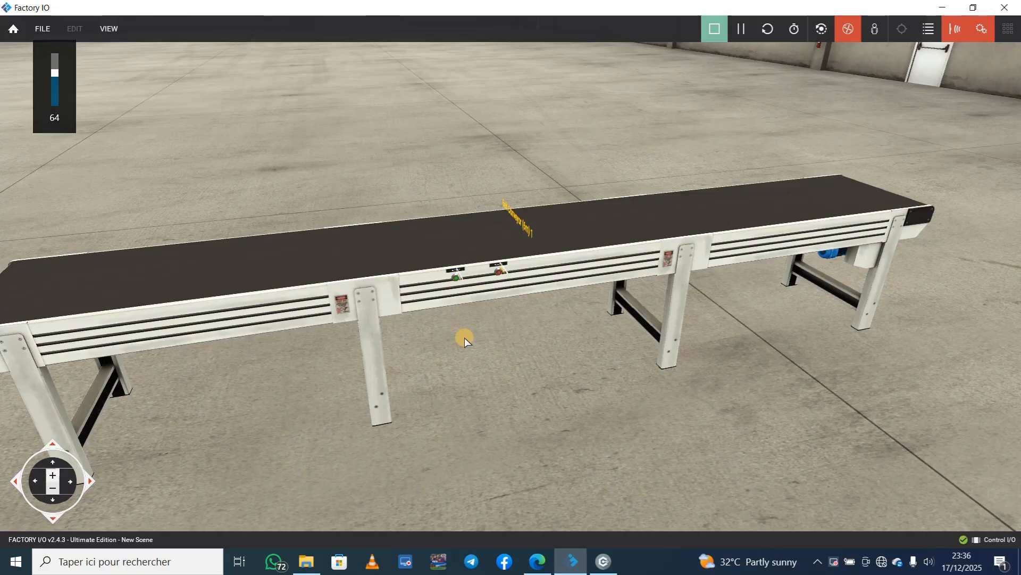
Step: Switch to Control I/O and move the Stop Button 1 block slightly farther from the NOT block
left_click(603, 562)
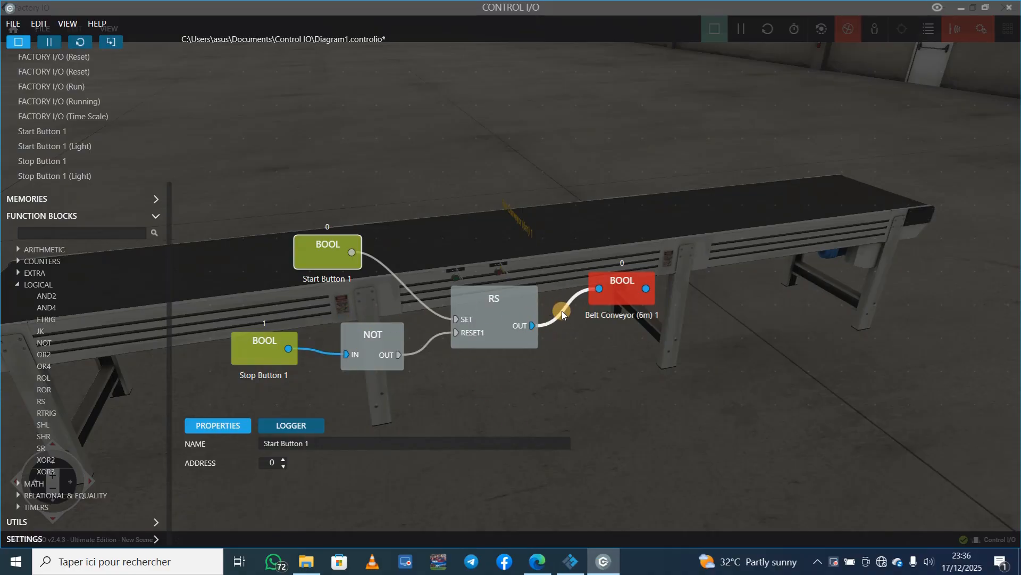
left_click_drag(264, 349, 262, 362)
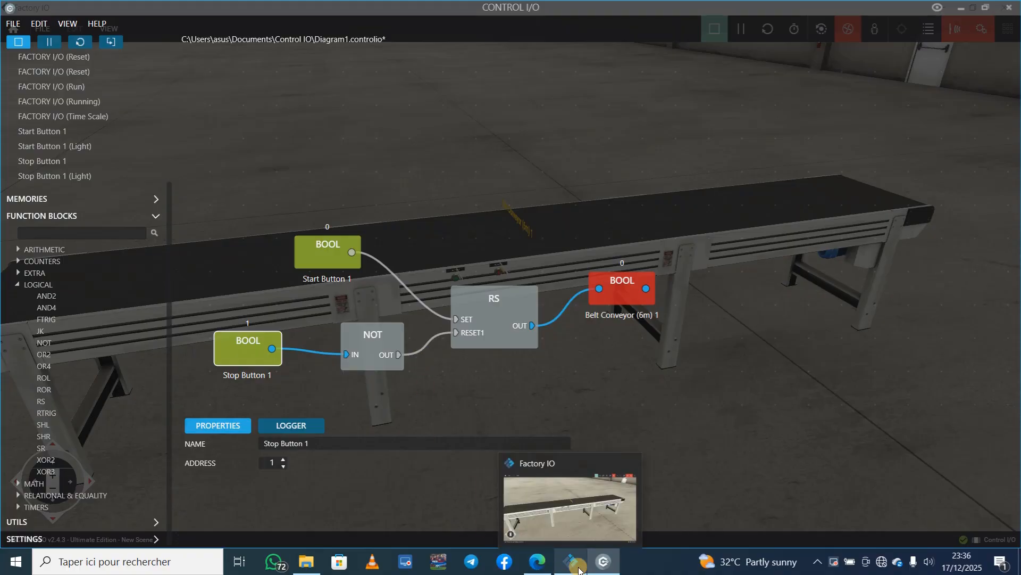
Step: Switch to Factory IO and test the latch by activating Stop Button 1, Start Button 1, and Stop Button 1 again
left_click(578, 568)
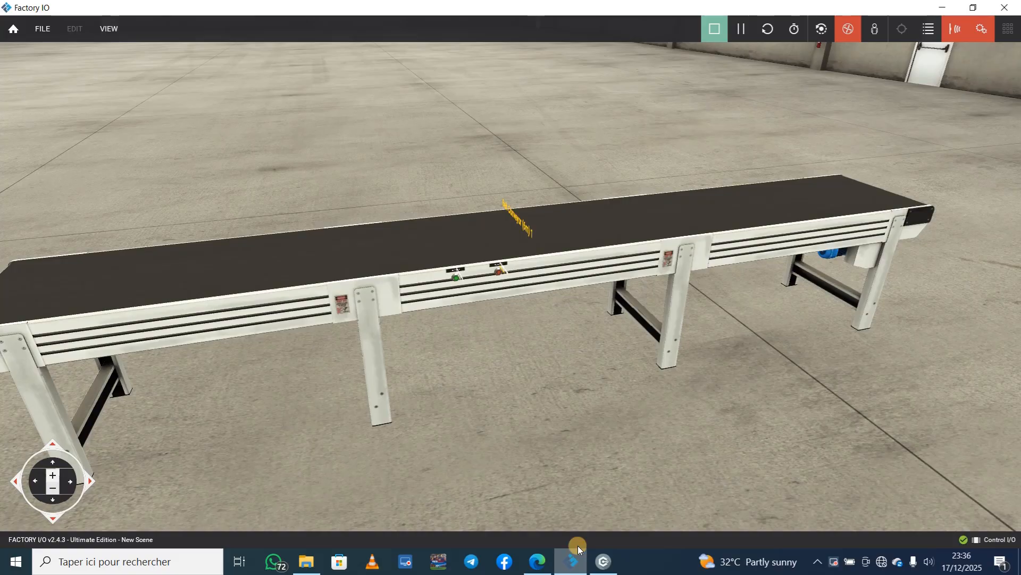
right_click_drag(490, 364, 510, 281)
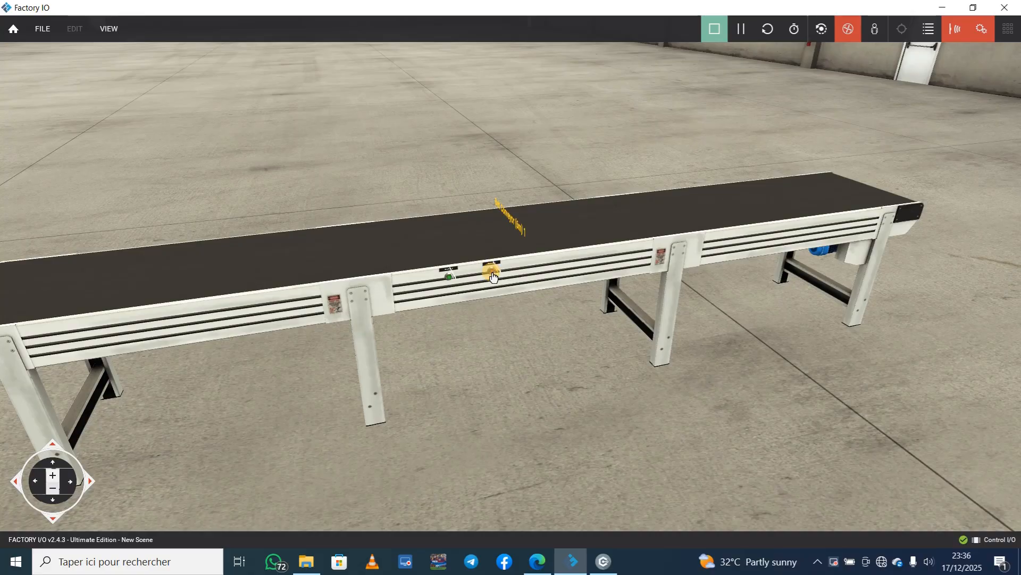
left_click(493, 276)
left_click(451, 281)
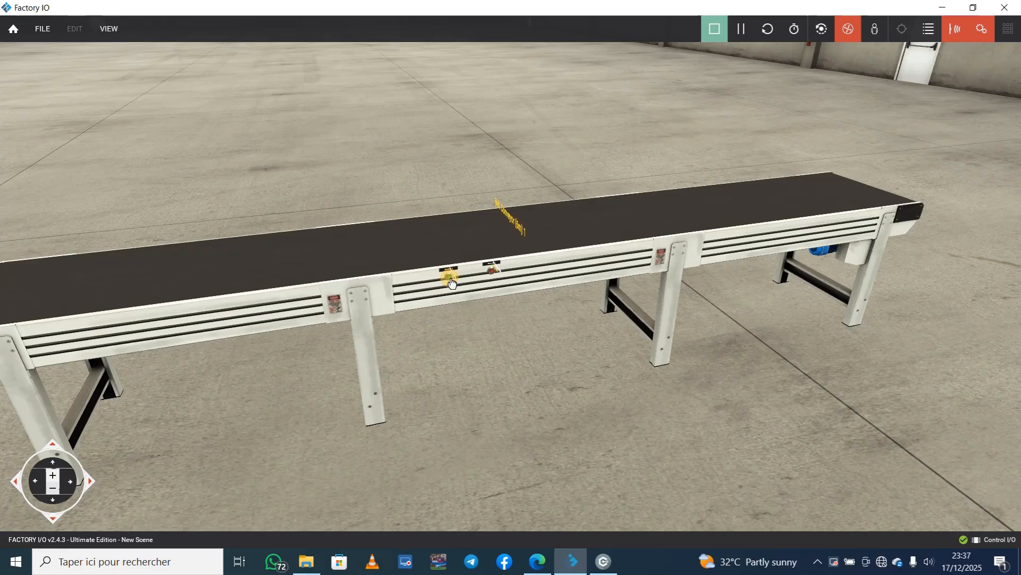
left_click(494, 275)
Step: Stop the simulation and place an emitter on the belt conveyor at its motor end
right_click_drag(556, 368, 507, 282)
middle_click_drag(394, 331, 465, 395)
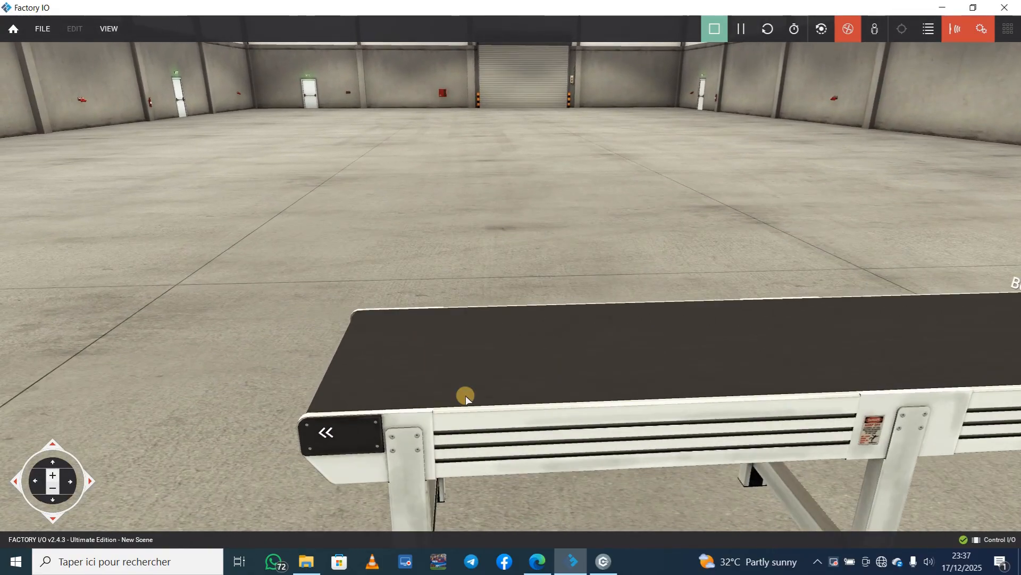
scroll(698, 412, "down", 2)
middle_click_drag(790, 395, 736, 387)
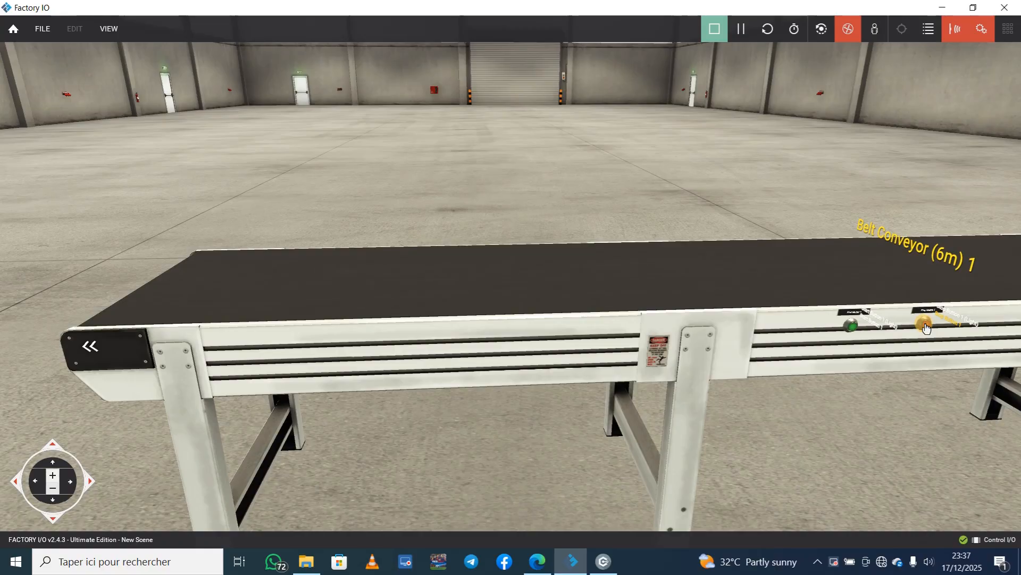
middle_click_drag(921, 335, 780, 337)
scroll(646, 346, "down", 3)
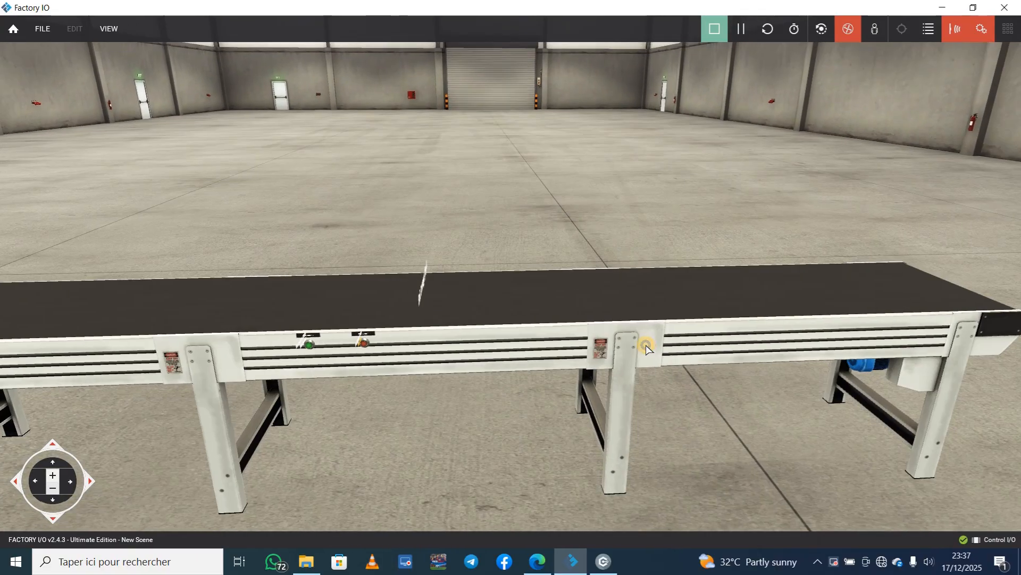
scroll(648, 319, "down", 3)
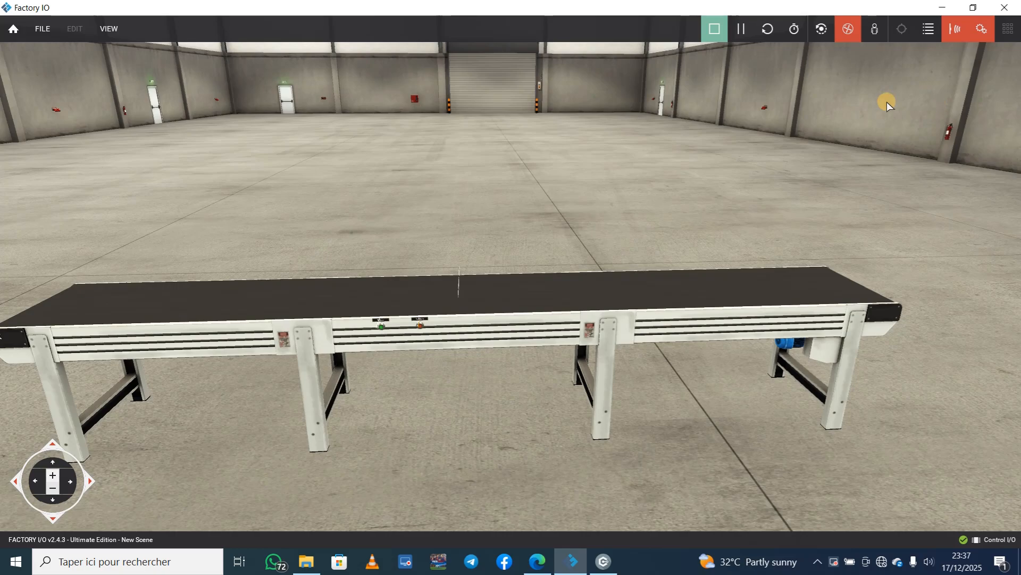
left_click(716, 30)
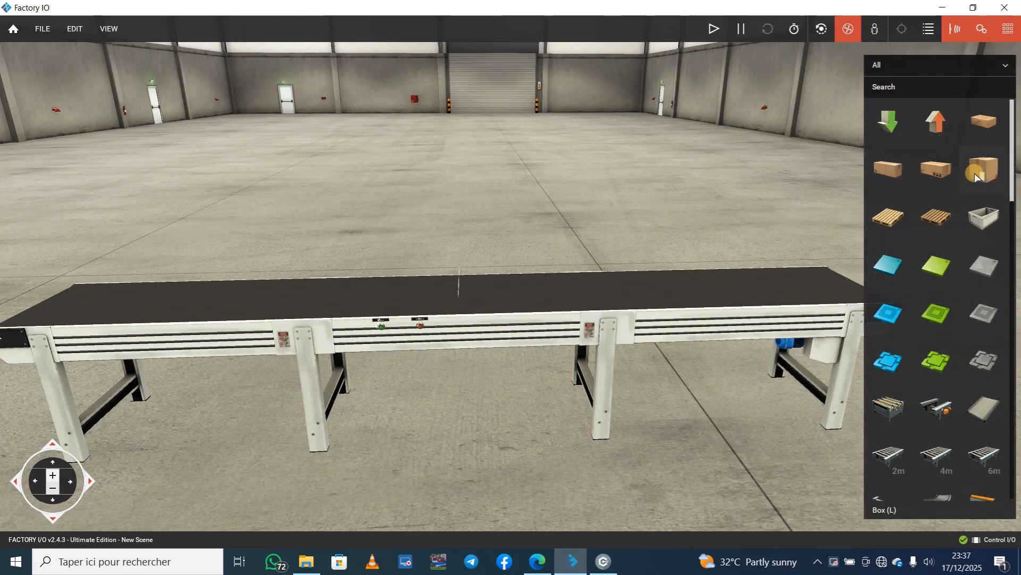
left_click_drag(899, 123, 806, 273)
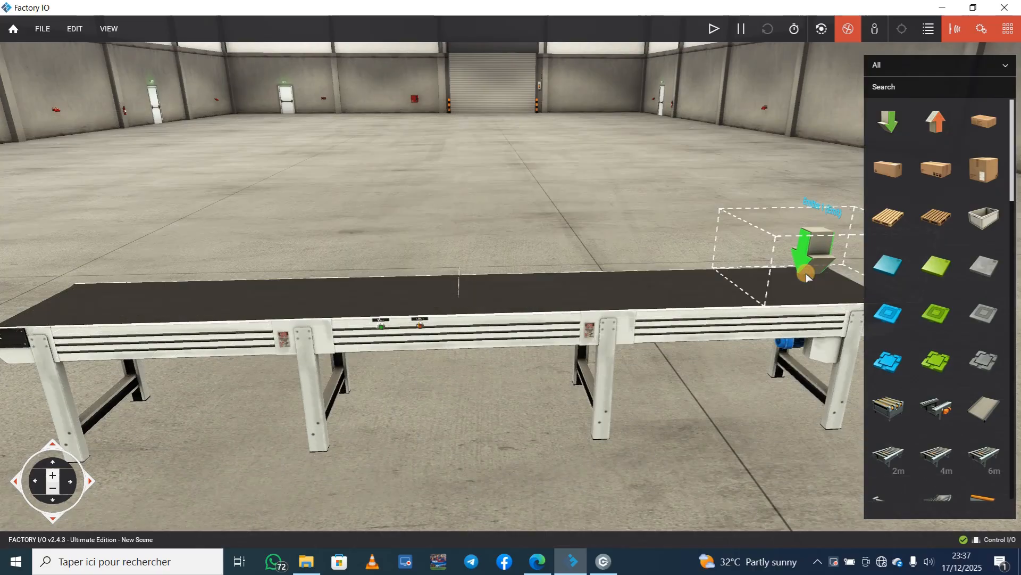
Step: Exclude Box (S), Box (M) and Palletizing Box from the emitter's parts to emit, keeping only Box (L)
right_click(813, 243)
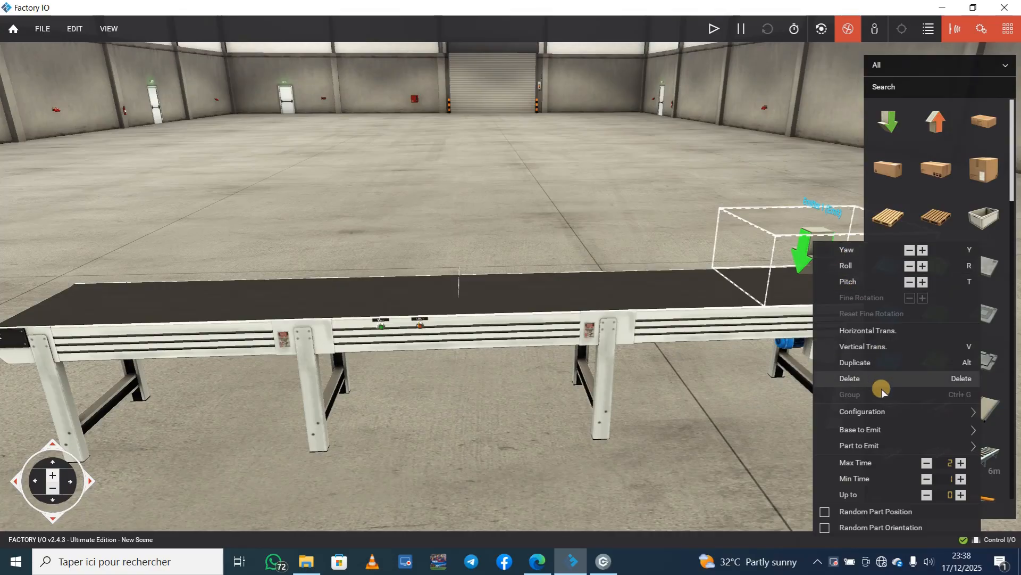
mouse_move(880, 413)
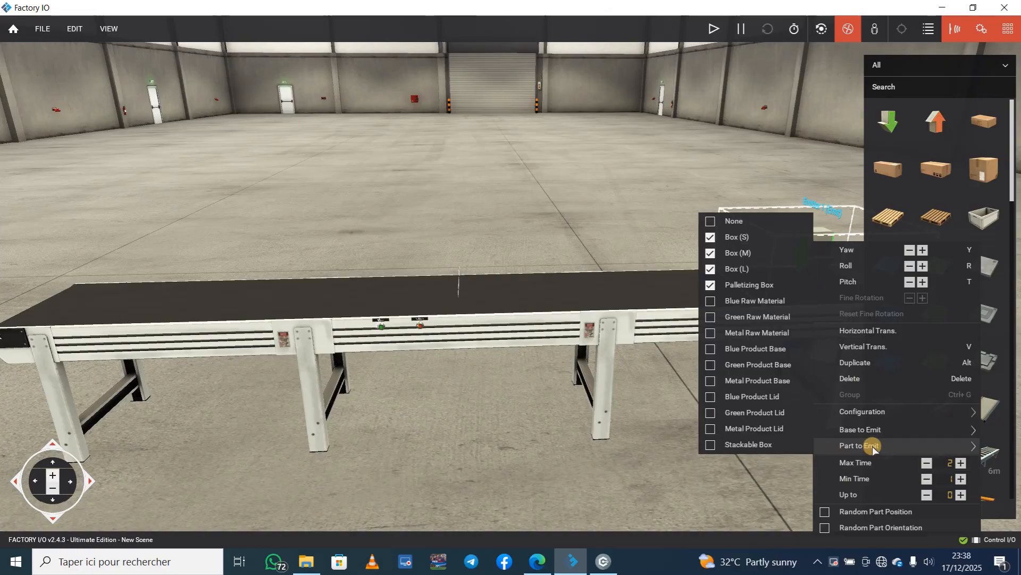
mouse_move(854, 444)
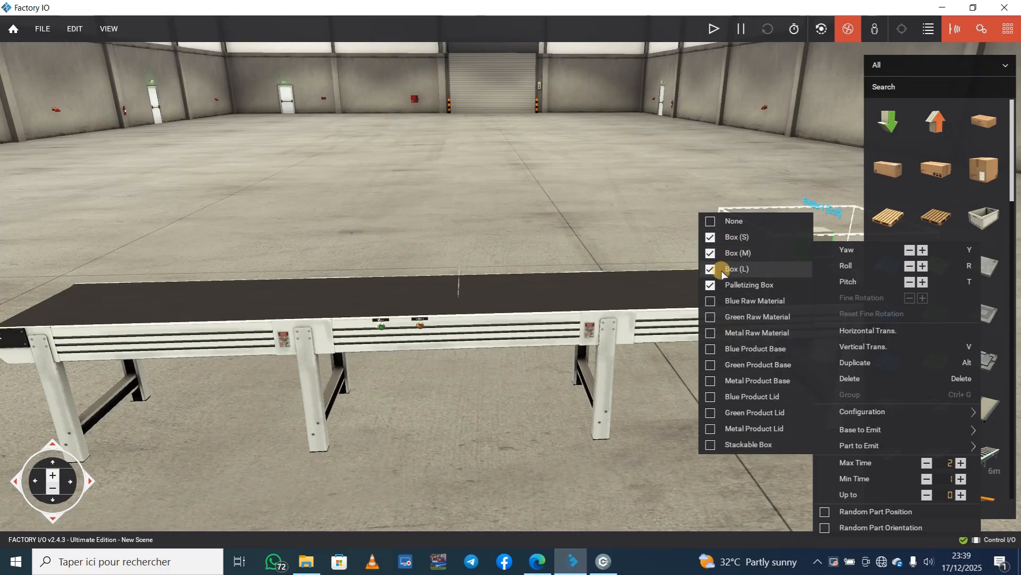
left_click(710, 239)
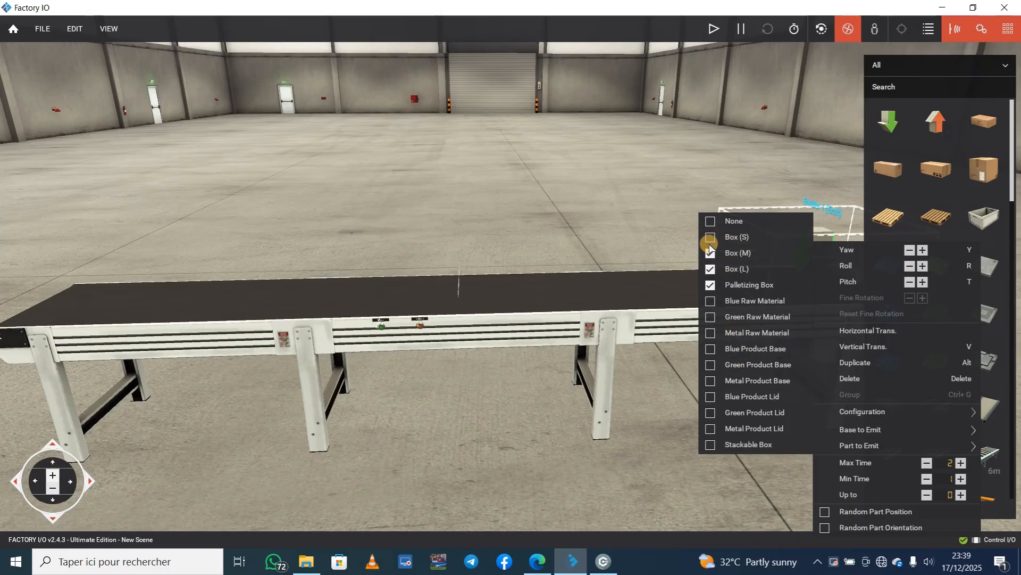
left_click(710, 253)
left_click(710, 285)
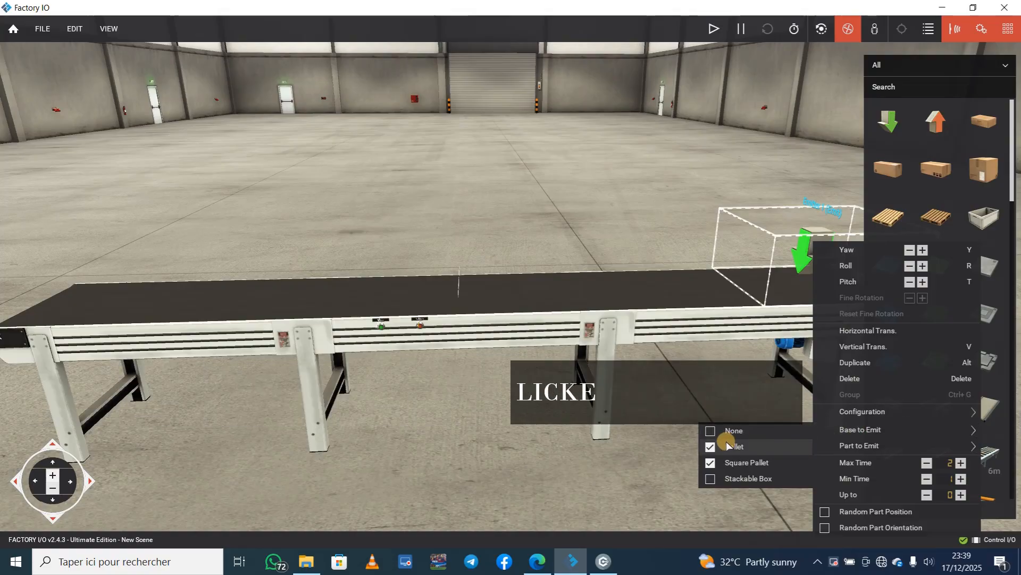
Step: Set the emitter's base to emit to None and close its settings
left_click(713, 431)
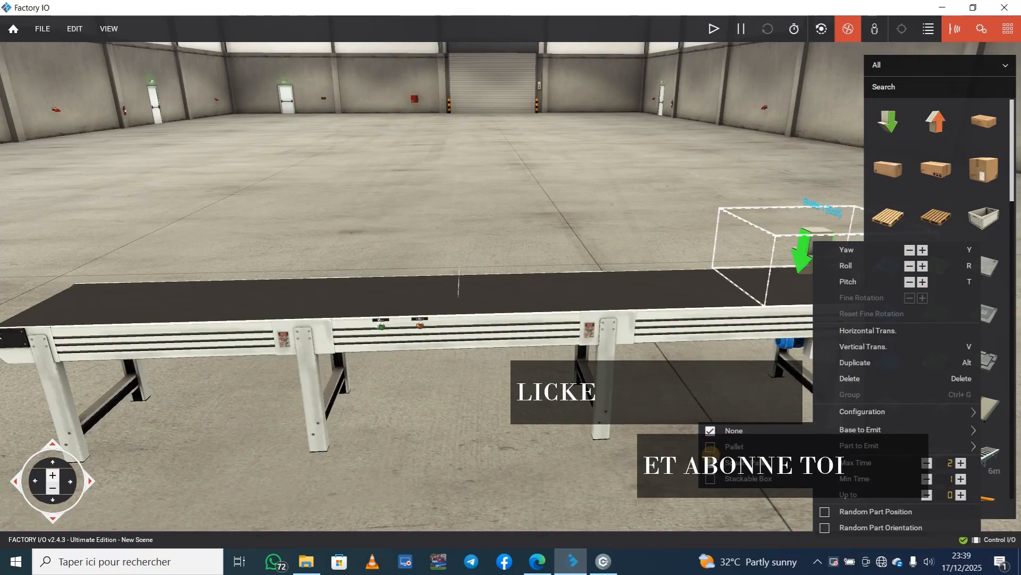
mouse_move(908, 441)
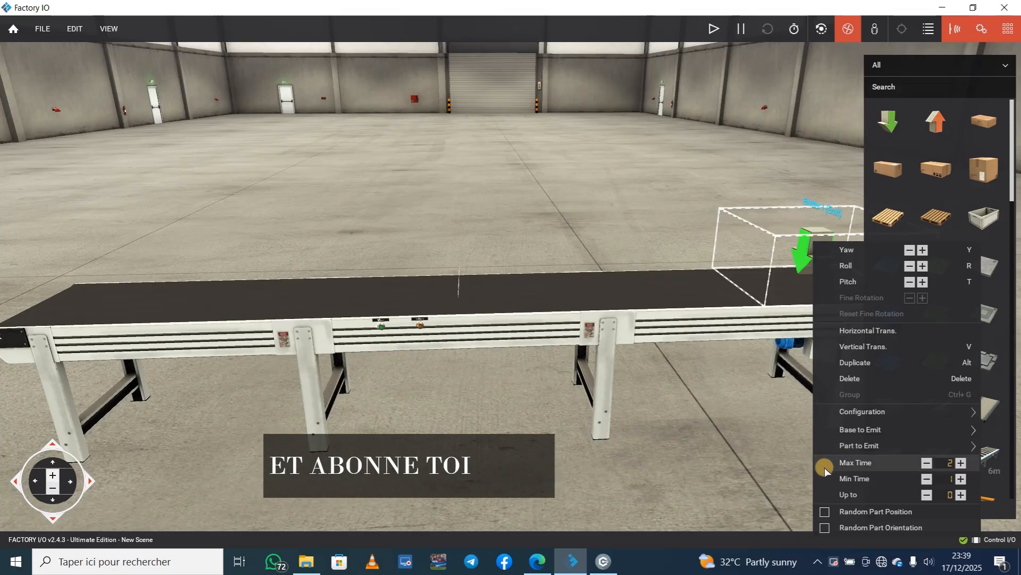
left_click(771, 478)
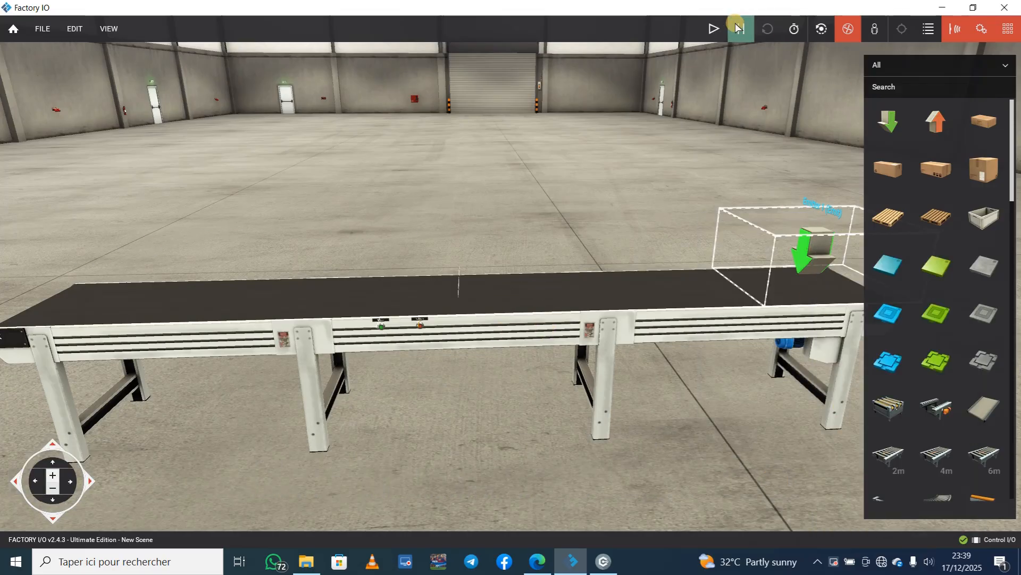
Step: Run the simulation, check the diagram in Control I/O, and return to Factory IO to try Stop Button 1
left_click(714, 28)
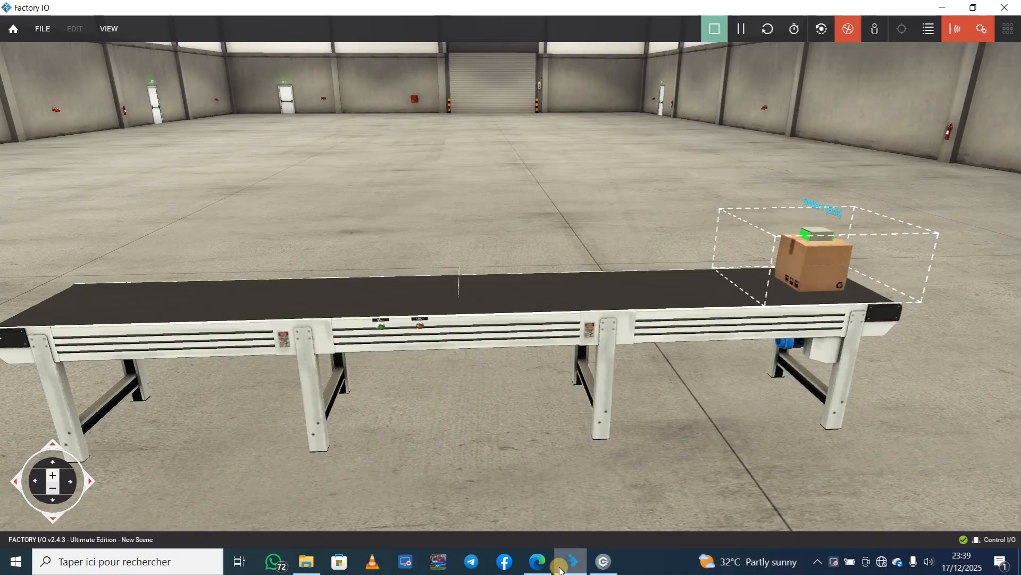
left_click(605, 562)
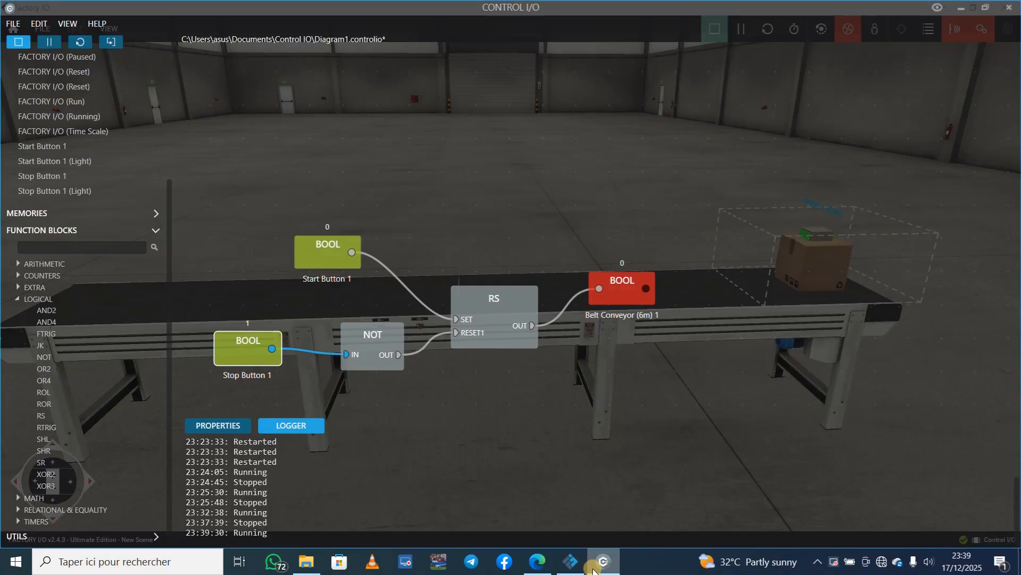
left_click(576, 568)
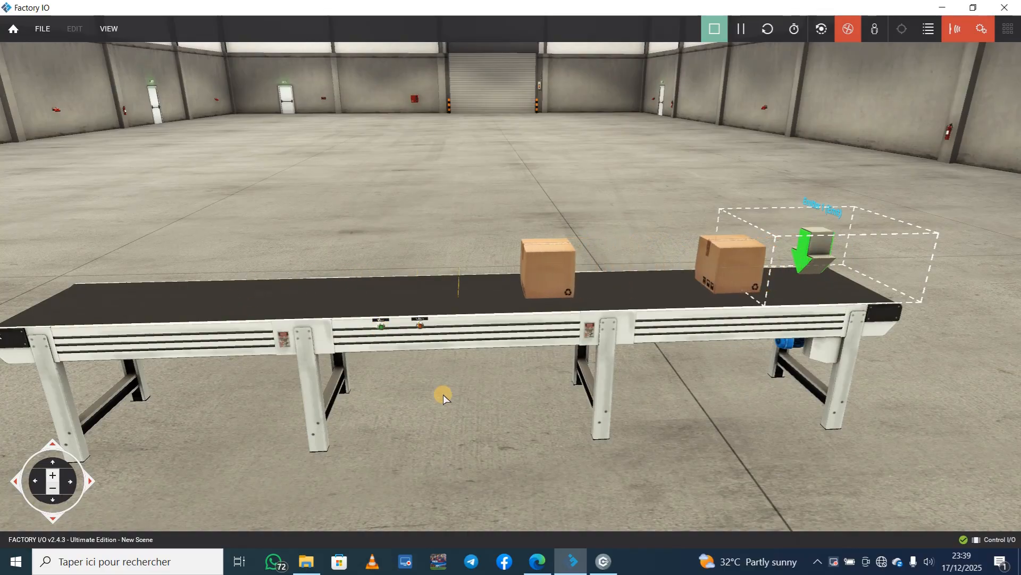
left_click(419, 329)
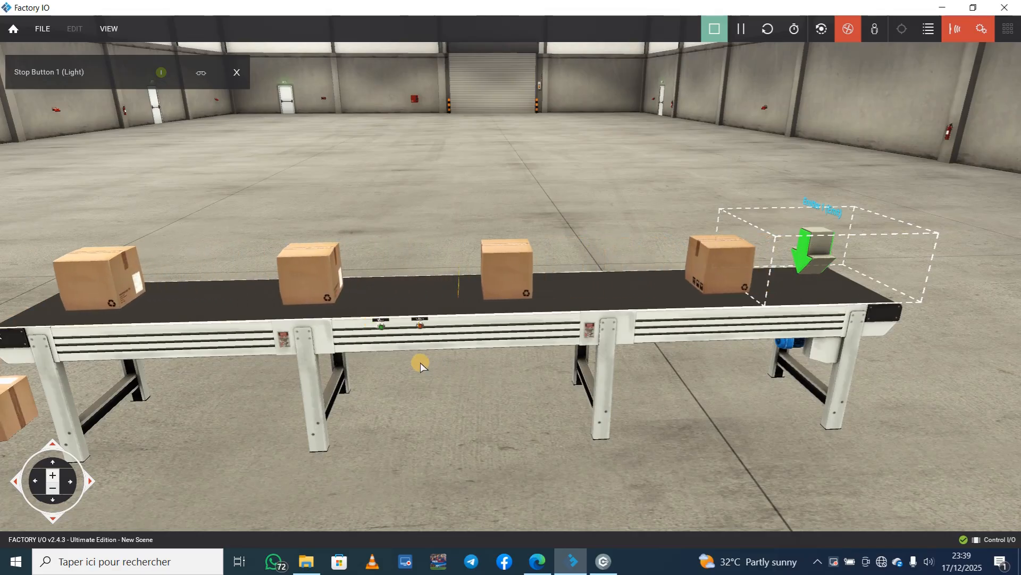
Step: Examine the boxes travelling along the conveyor and falling off its discharge end from several angles
left_click(50, 497)
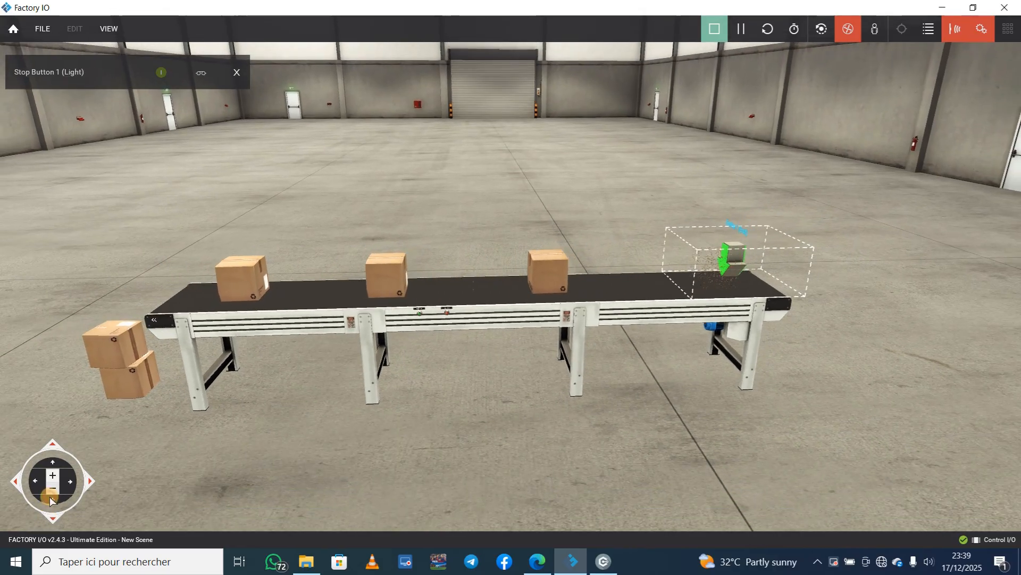
left_click(14, 482)
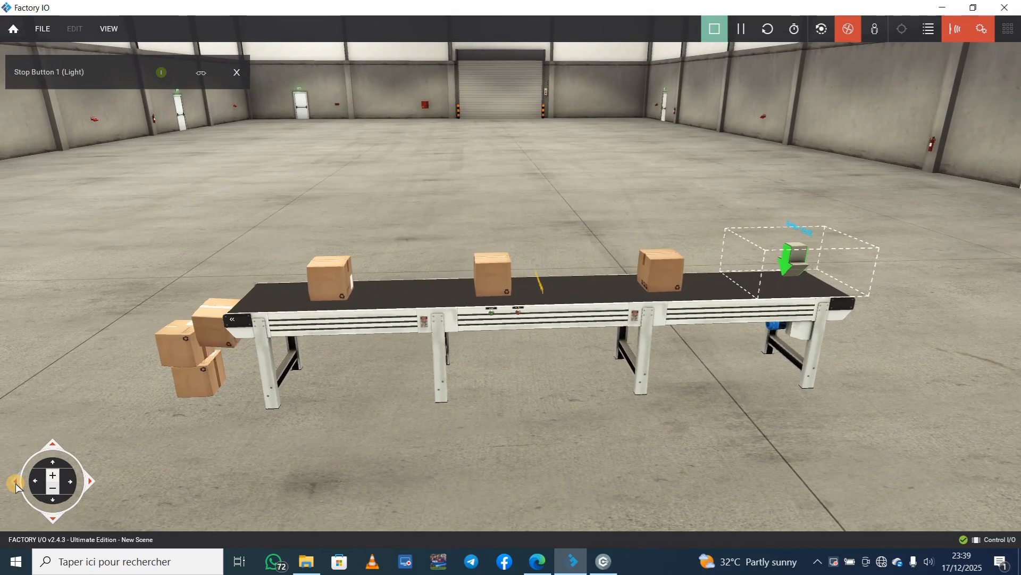
left_click(15, 482)
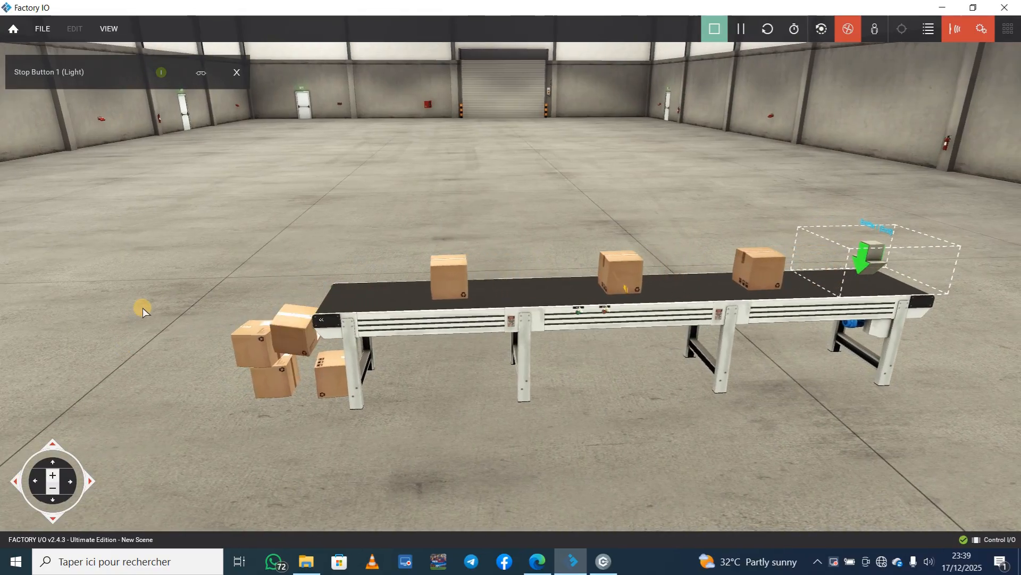
right_click_drag(142, 308, 325, 324)
right_click_drag(336, 276, 454, 265)
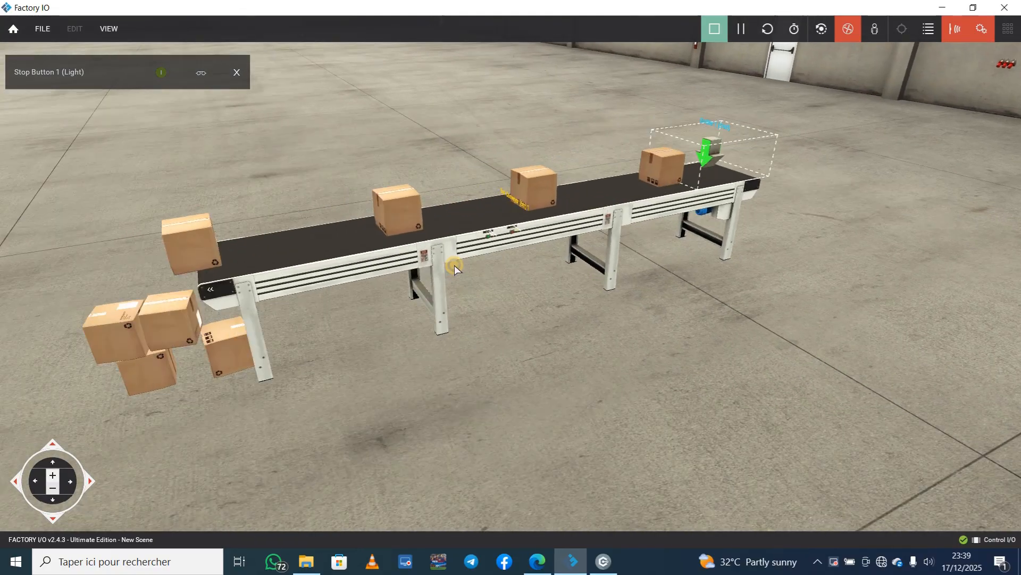
middle_click_drag(455, 265, 501, 253)
right_click_drag(349, 202, 509, 282)
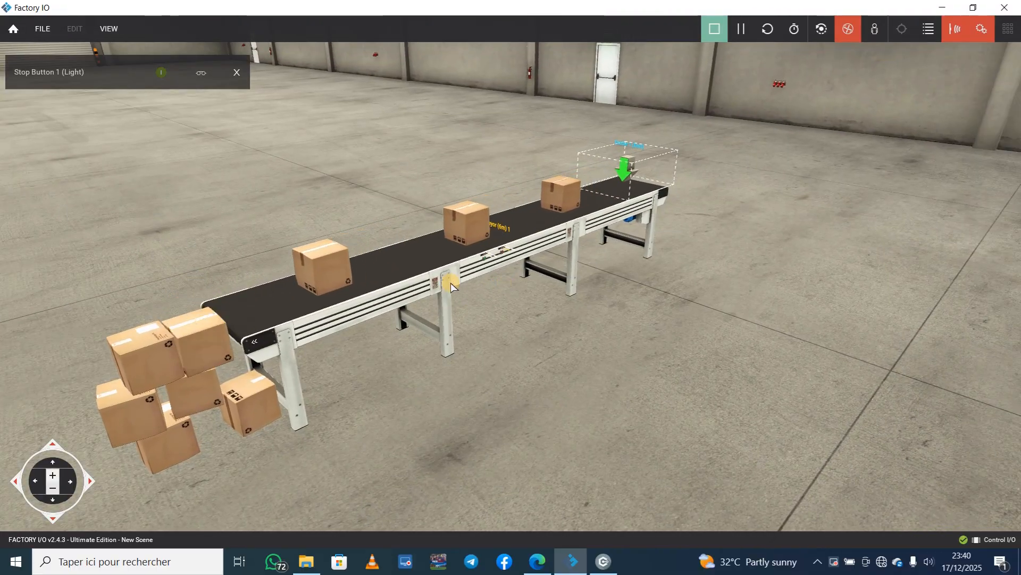
right_click_drag(383, 266, 414, 267)
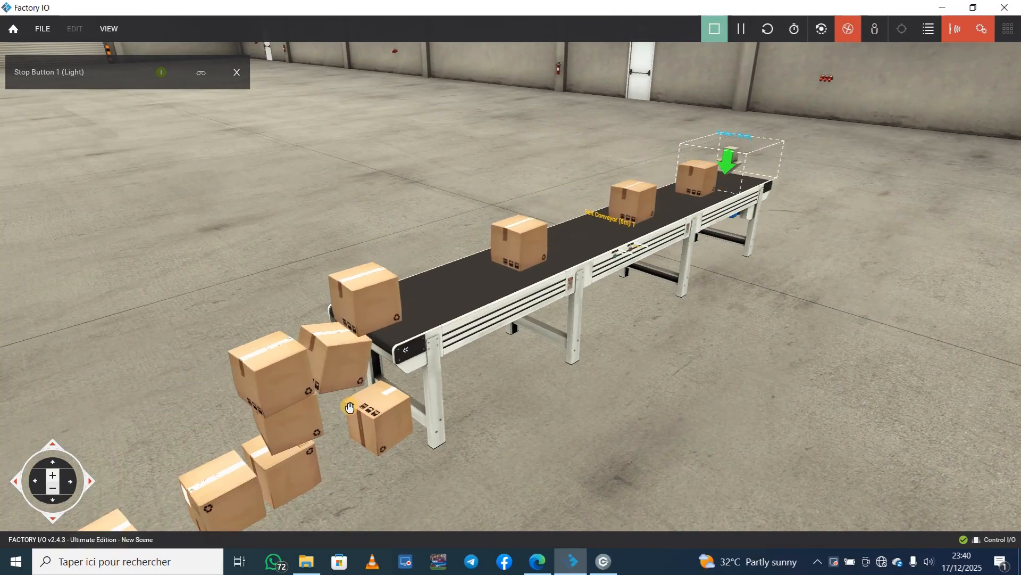
scroll(350, 407, "down", 5)
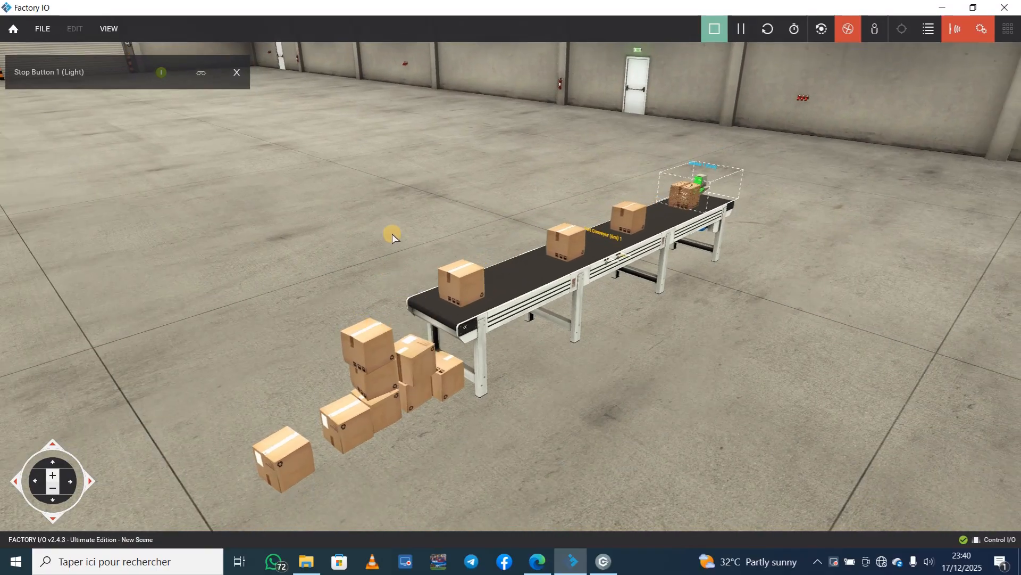
right_click_drag(392, 228, 509, 281)
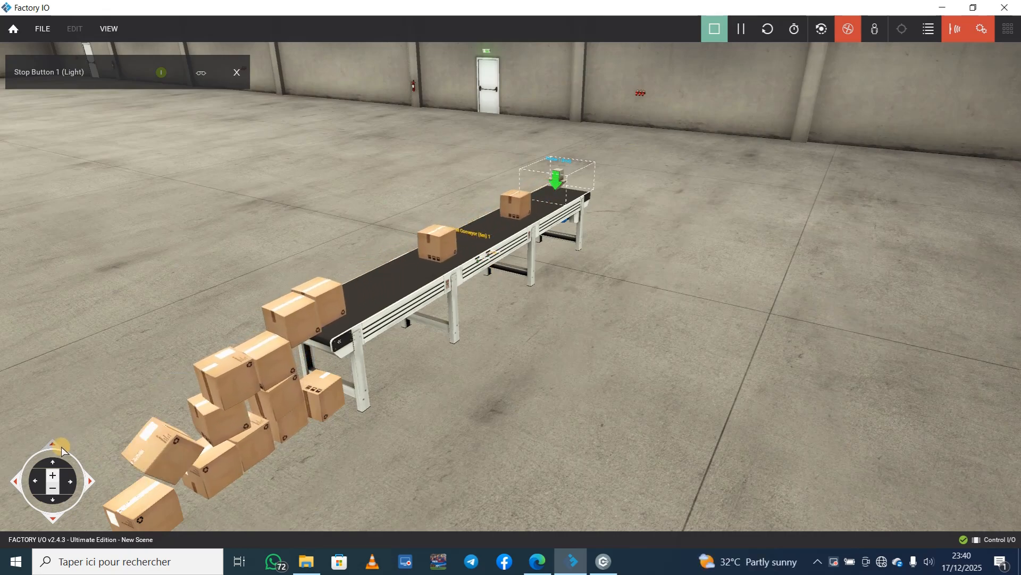
scroll(61, 447, "up", 5)
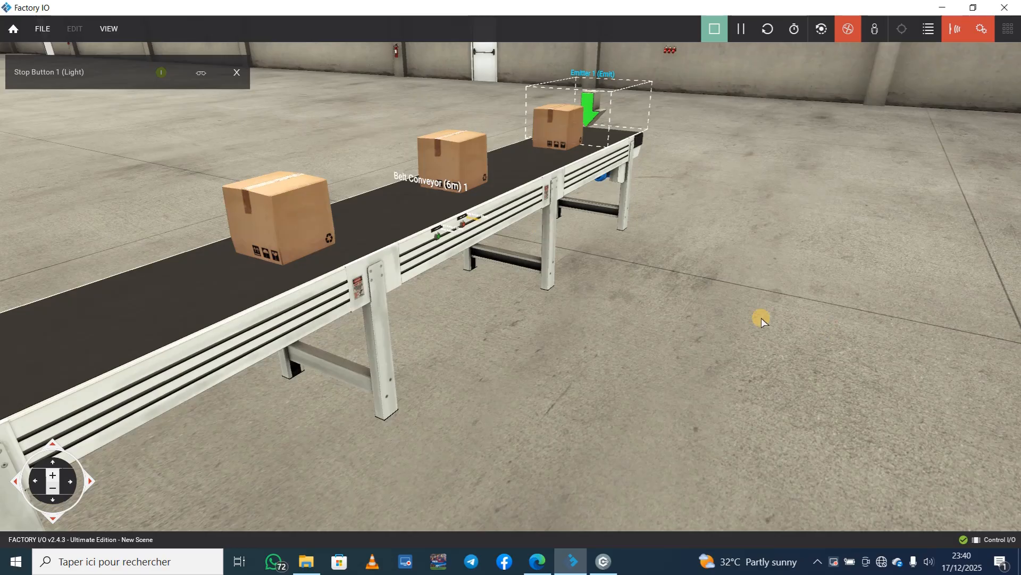
right_click_drag(761, 318, 511, 282)
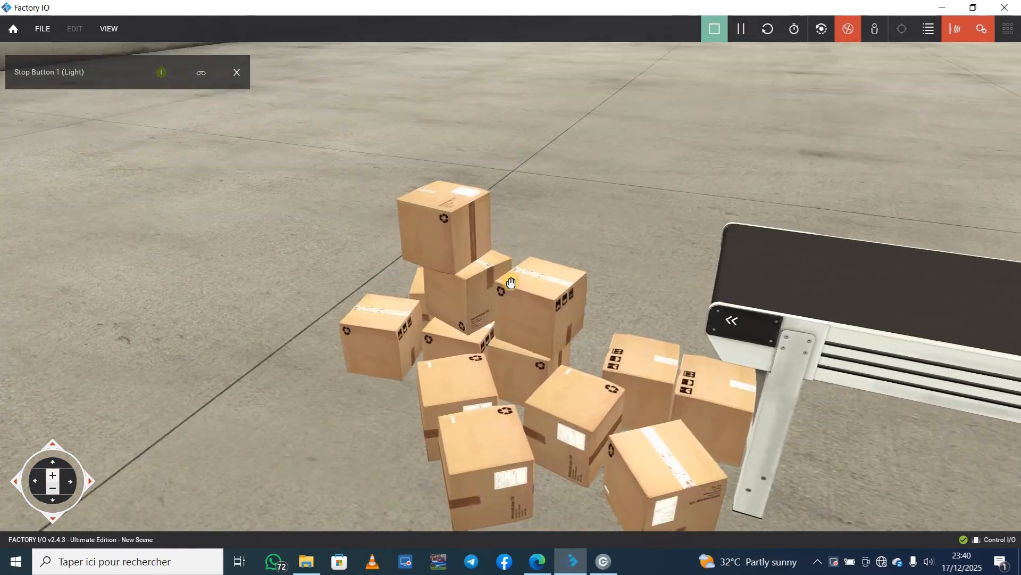
scroll(509, 281, "down", 3)
scroll(505, 260, "down", 4)
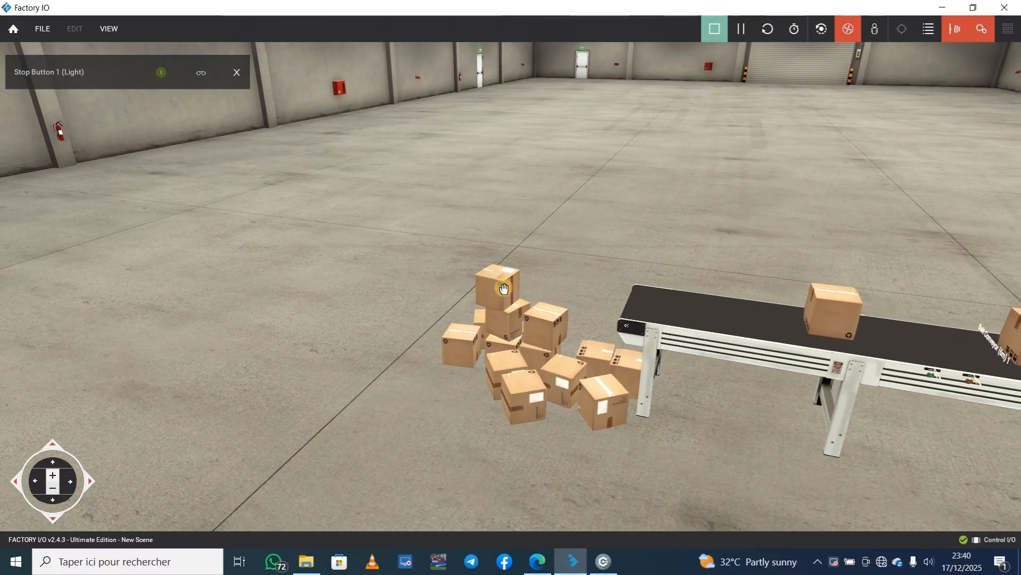
Step: Pull two boxes off the top of the pile at the conveyor's discharge end
left_click_drag(504, 288, 595, 195)
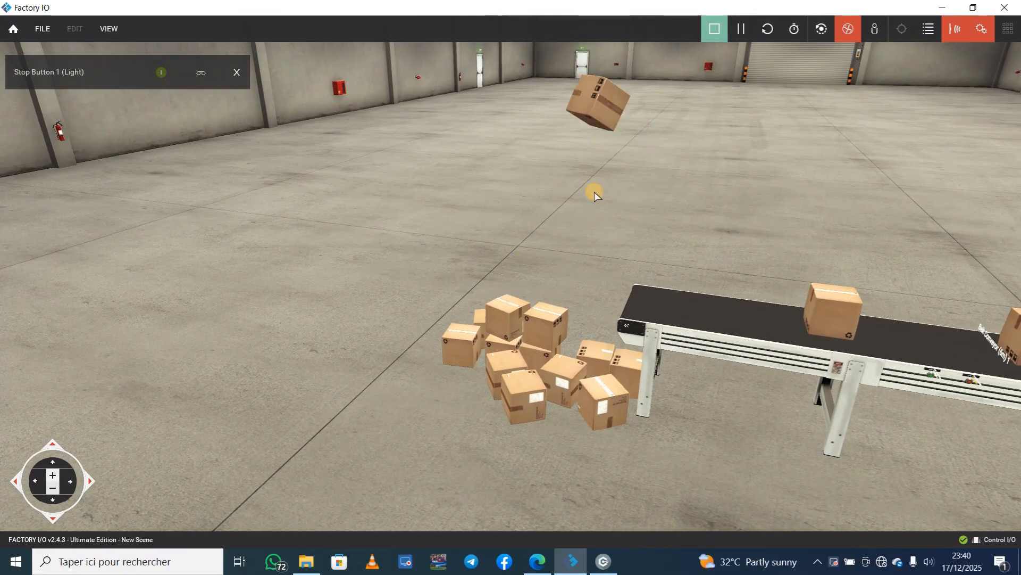
left_click_drag(545, 307, 526, 290)
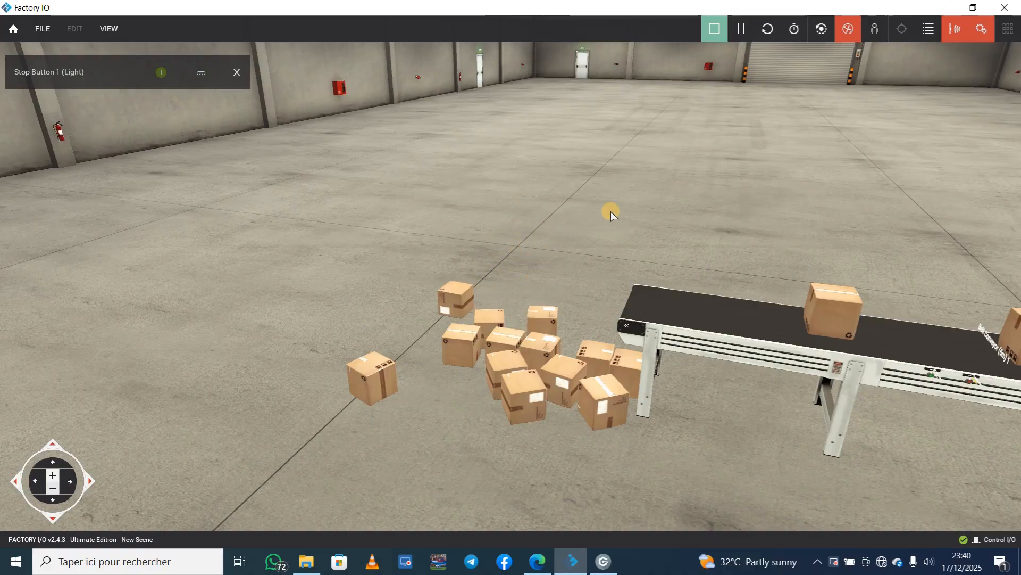
right_click_drag(872, 203, 510, 282)
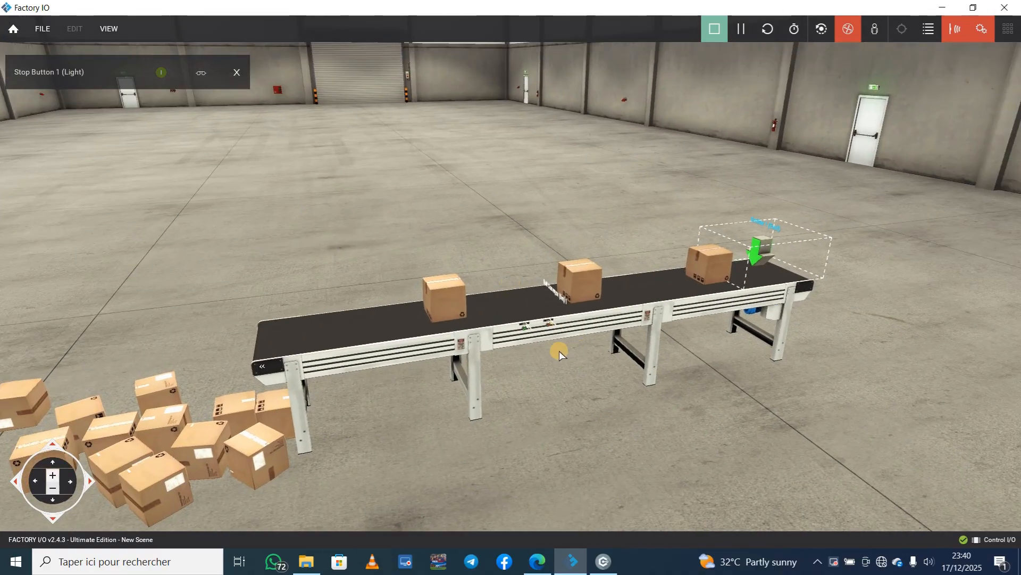
Step: Stop the simulation and place a Remover over the belt at the conveyor's discharge end
scroll(564, 390, "up", 3)
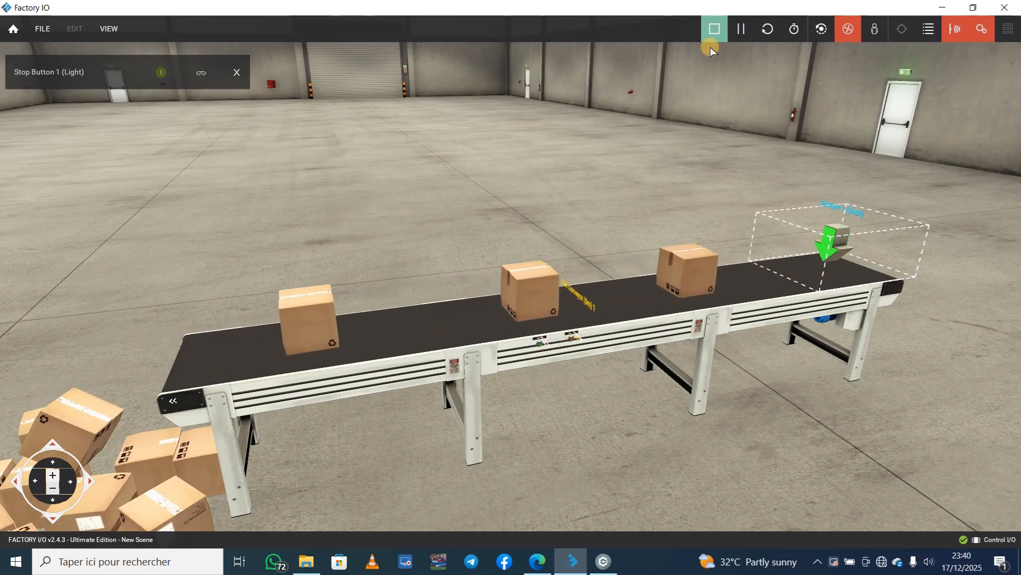
left_click(714, 32)
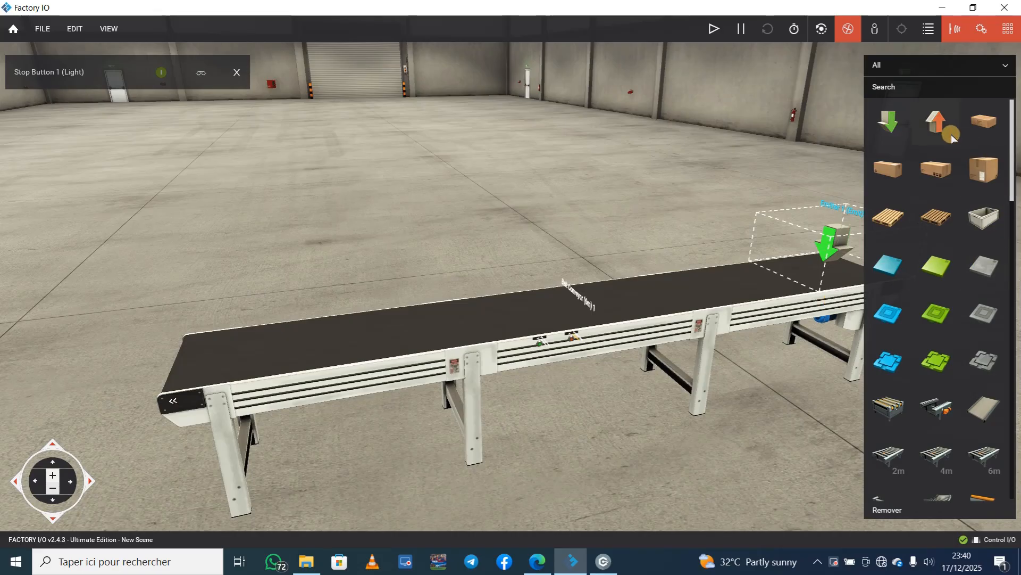
left_click_drag(939, 129, 475, 300)
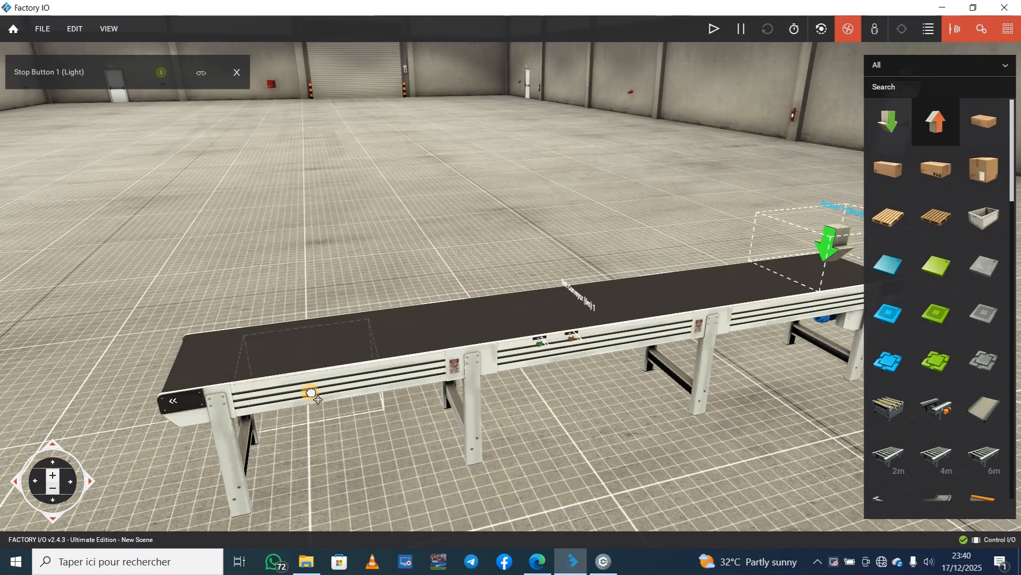
left_click_drag(299, 432, 273, 337)
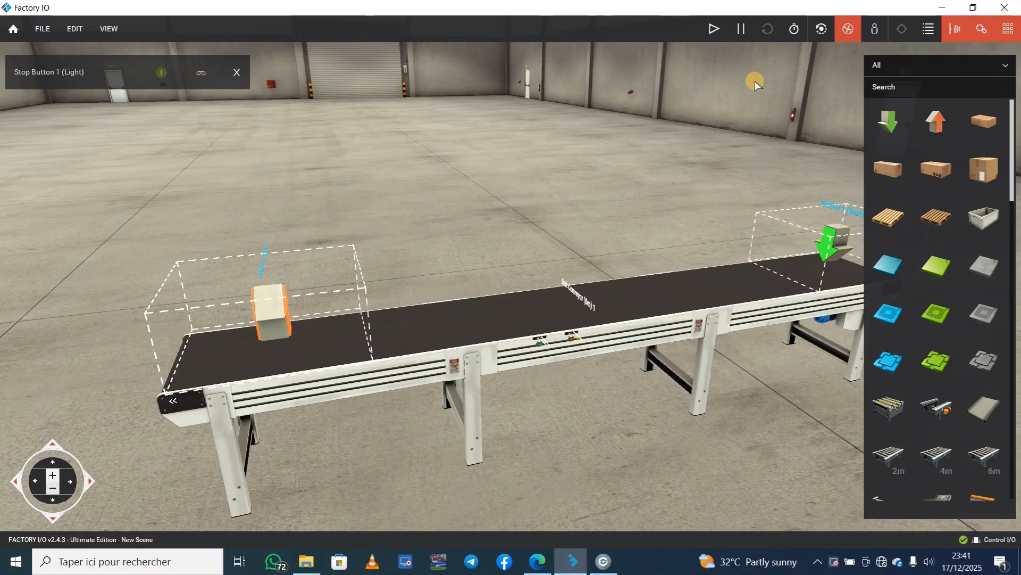
Step: Run the simulation and examine the boxes travelling from the emitter to the remover from several viewpoints
left_click(715, 30)
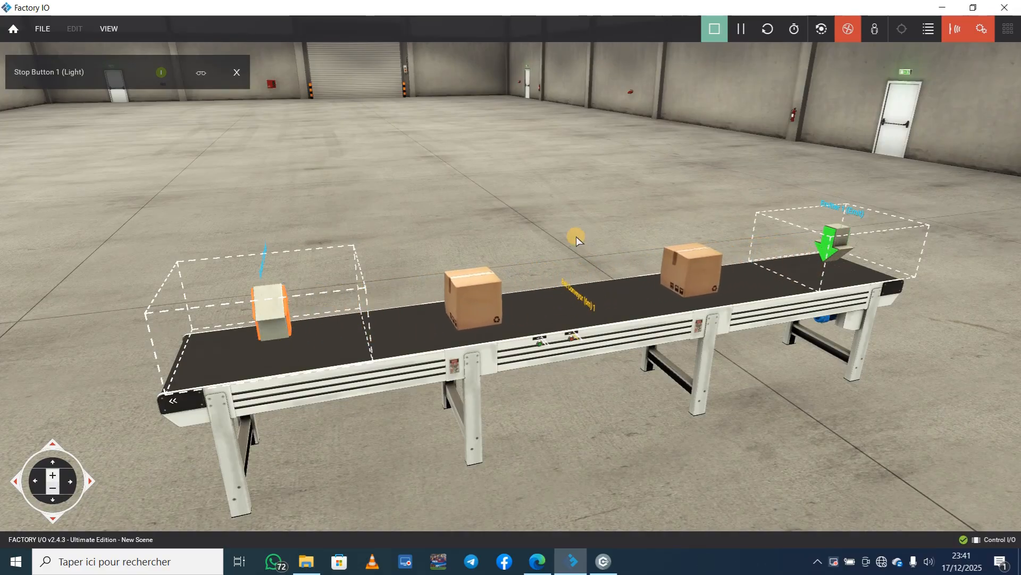
scroll(583, 266, "up", 1)
scroll(590, 210, "down", 4)
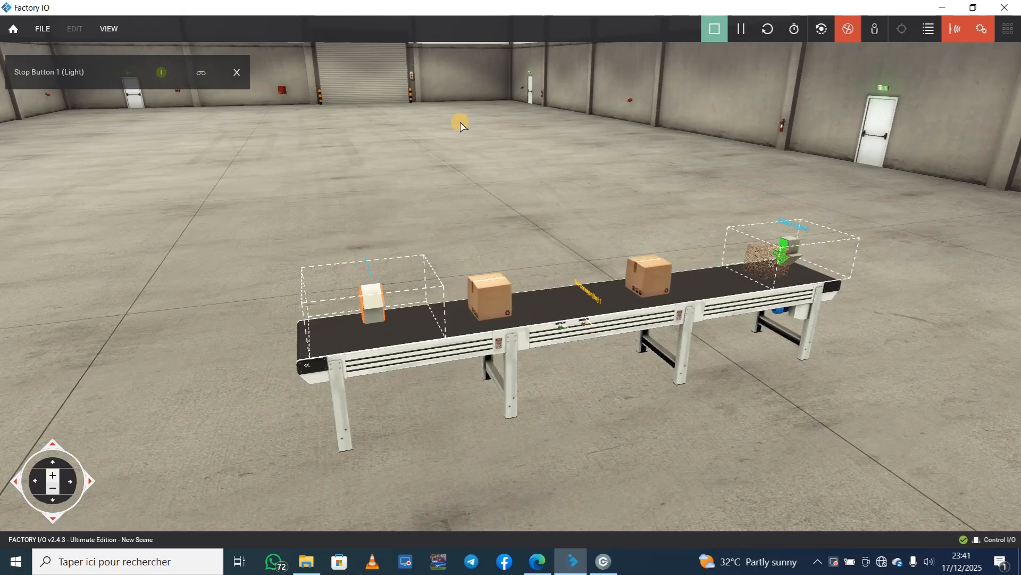
right_click_drag(460, 123, 547, 330)
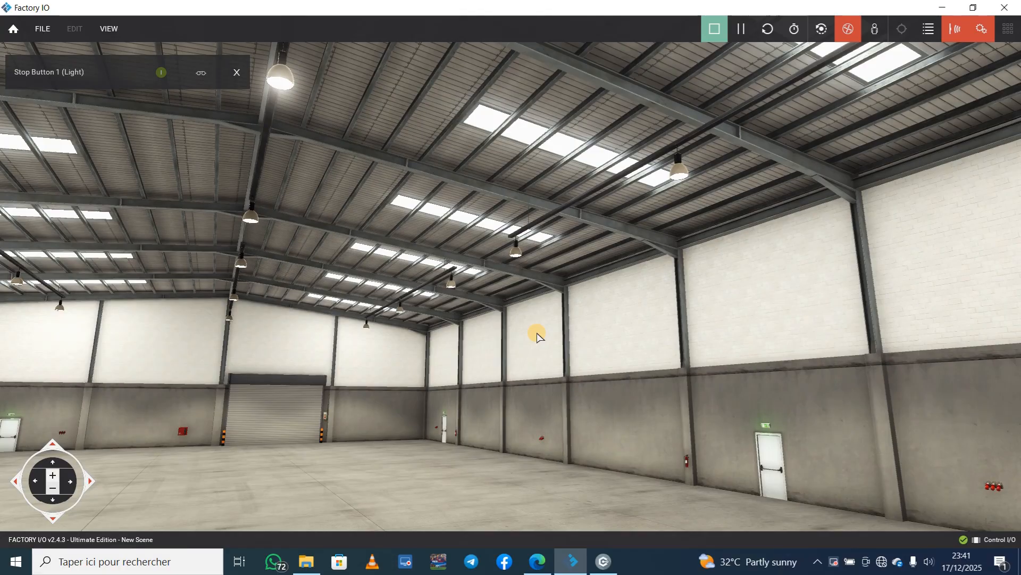
right_click_drag(537, 333, 516, 280)
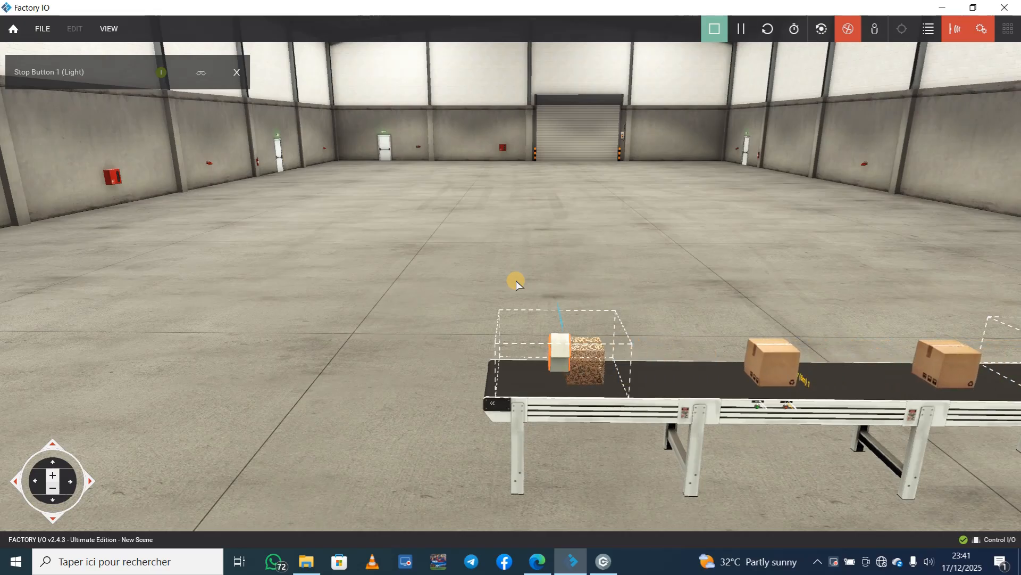
right_click_drag(515, 210, 511, 282)
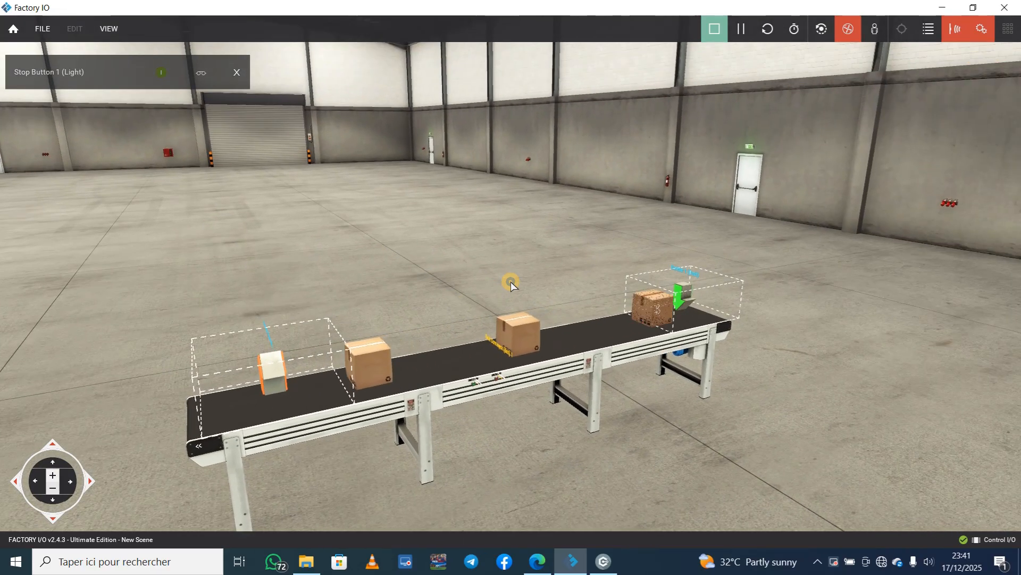
scroll(510, 282, "up", 2)
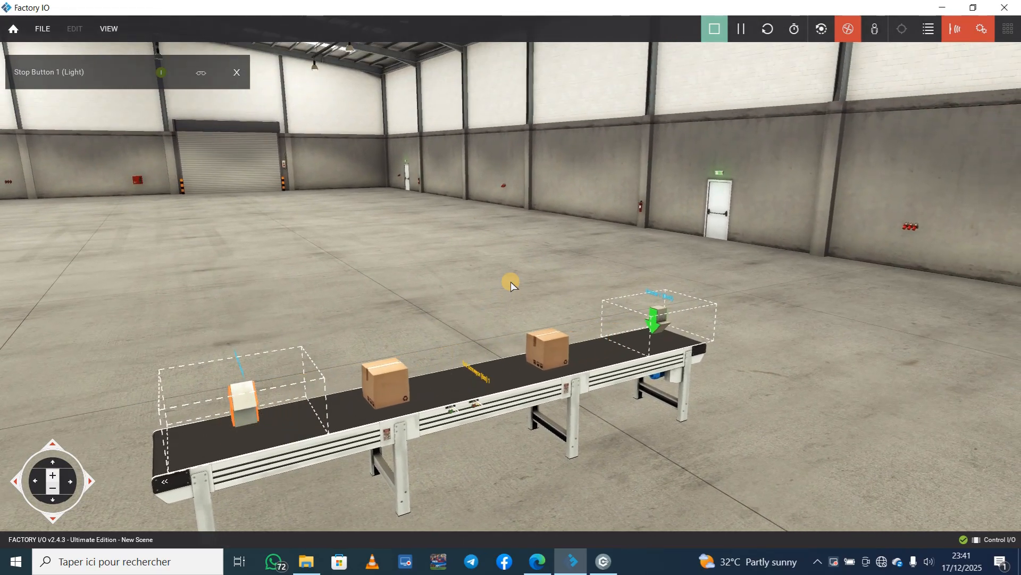
mouse_move(512, 271)
right_mouse_down()
mouse_move(515, 295)
mouse_move(511, 281)
right_mouse_up()
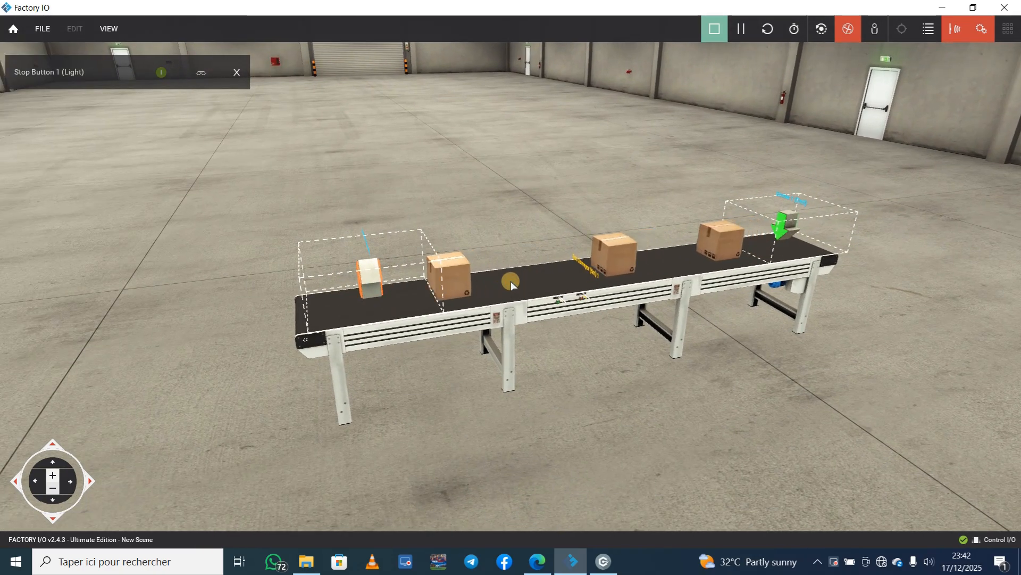